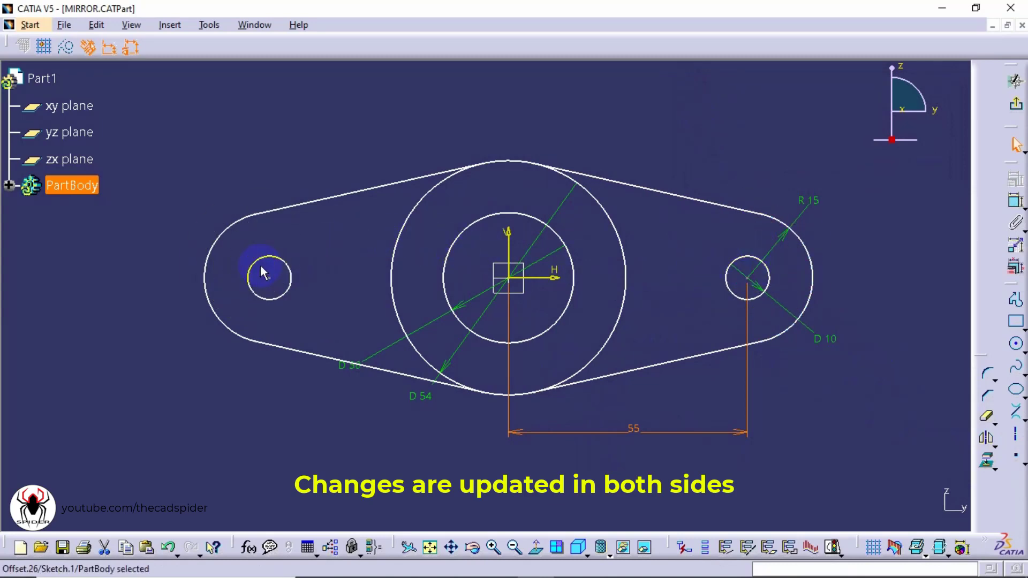
# - Set the large outer circle's diameter to 64 mm
pyautogui.doubleClick(420, 398)
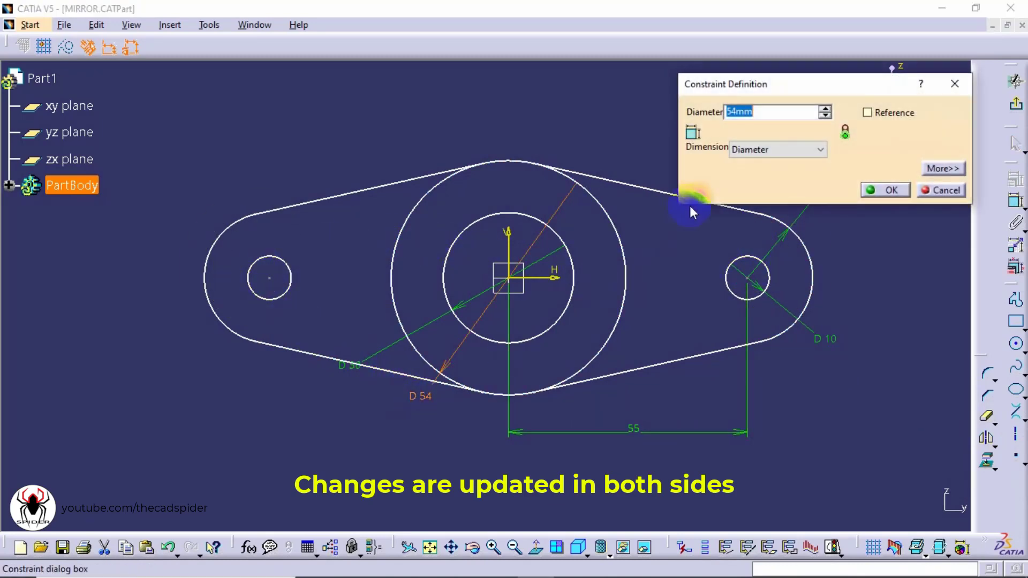
pyautogui.write('64')
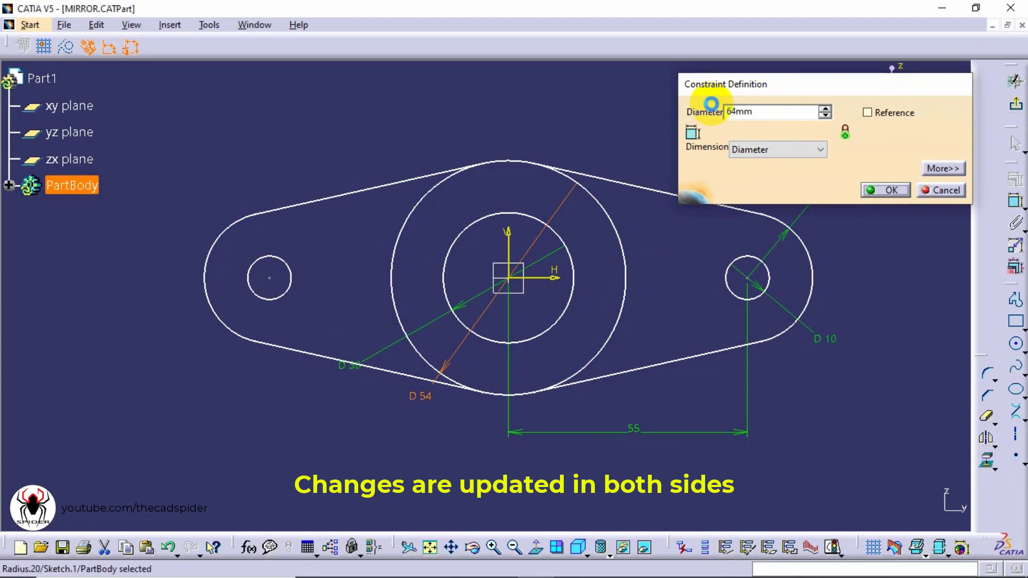
pyautogui.press('Return')
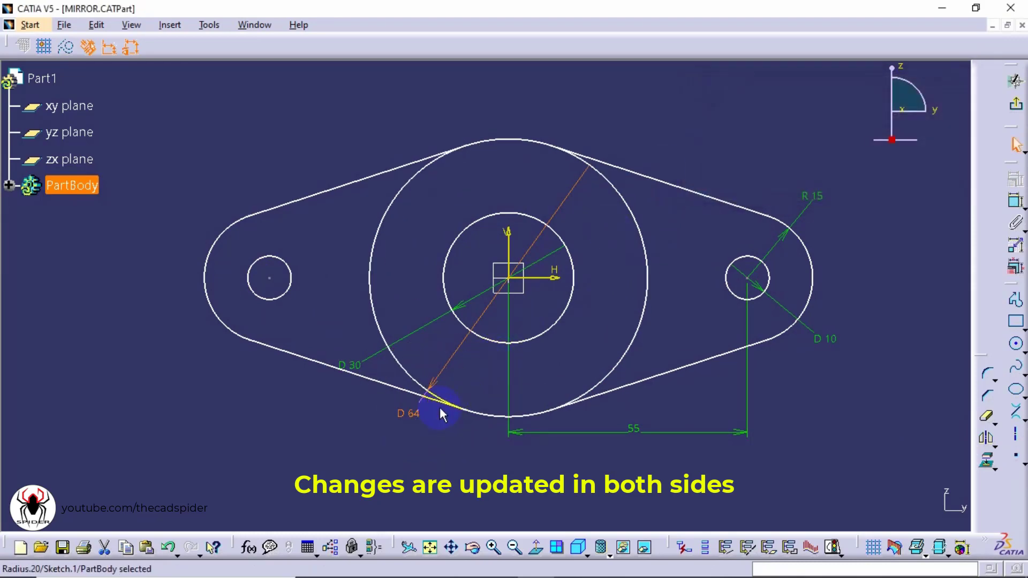
pyautogui.press('Escape')
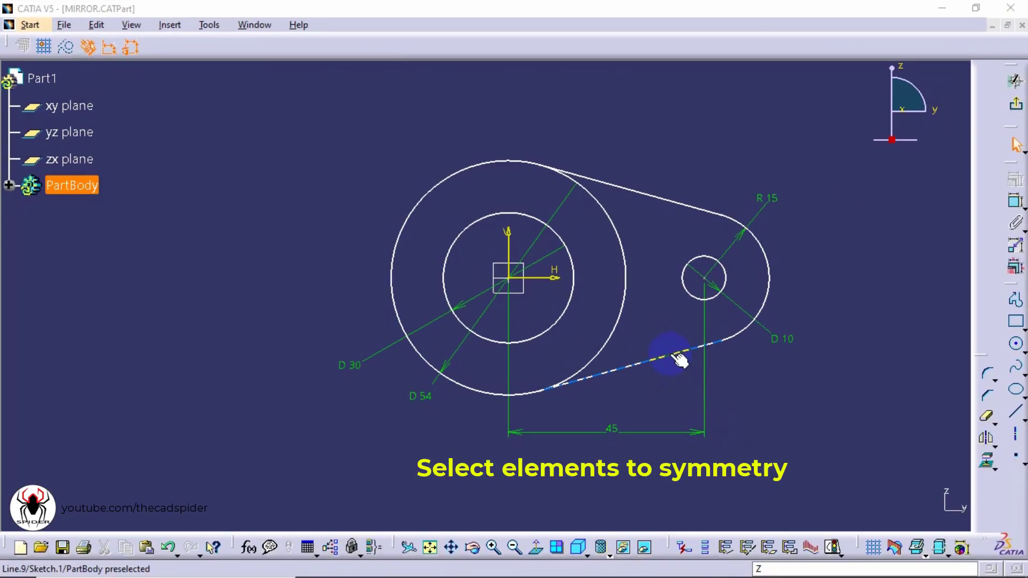
# - Flip the lug's two tangent lines, end arc and small hole across the vertical axis using the Symmetry tool
pyautogui.click(721, 345)
pyautogui.keyDown('ctrl'); pyautogui.click(736, 331); pyautogui.keyUp('ctrl')
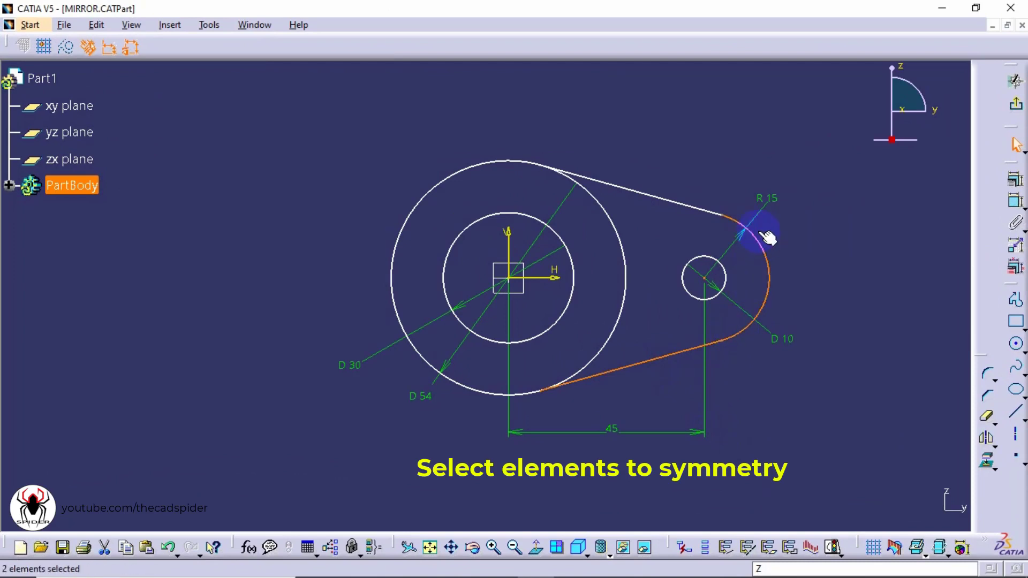
pyautogui.keyDown('ctrl'); pyautogui.click(711, 215); pyautogui.keyUp('ctrl')
pyautogui.keyDown('ctrl'); pyautogui.click(717, 264); pyautogui.keyUp('ctrl')
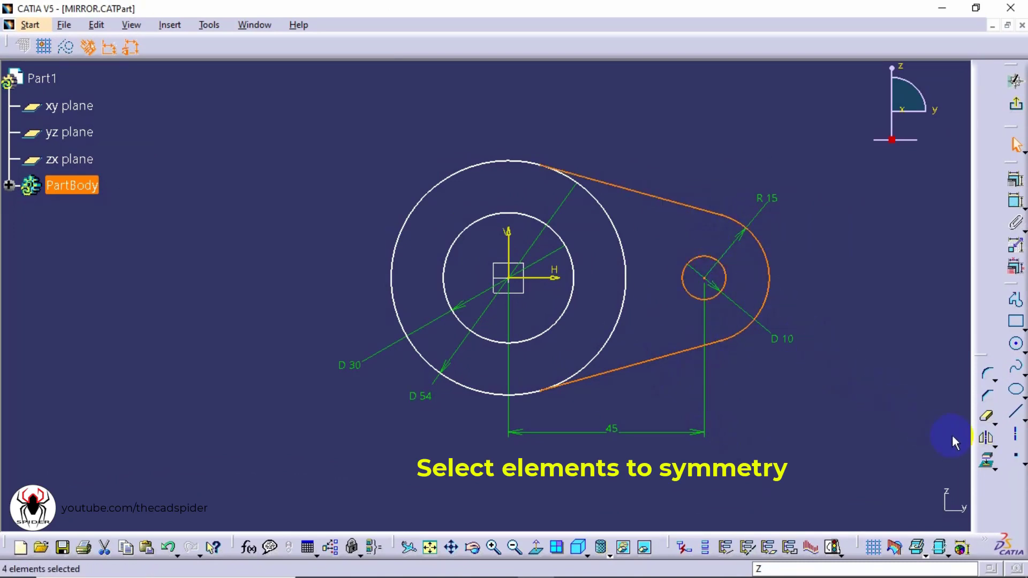
pyautogui.click(992, 443)
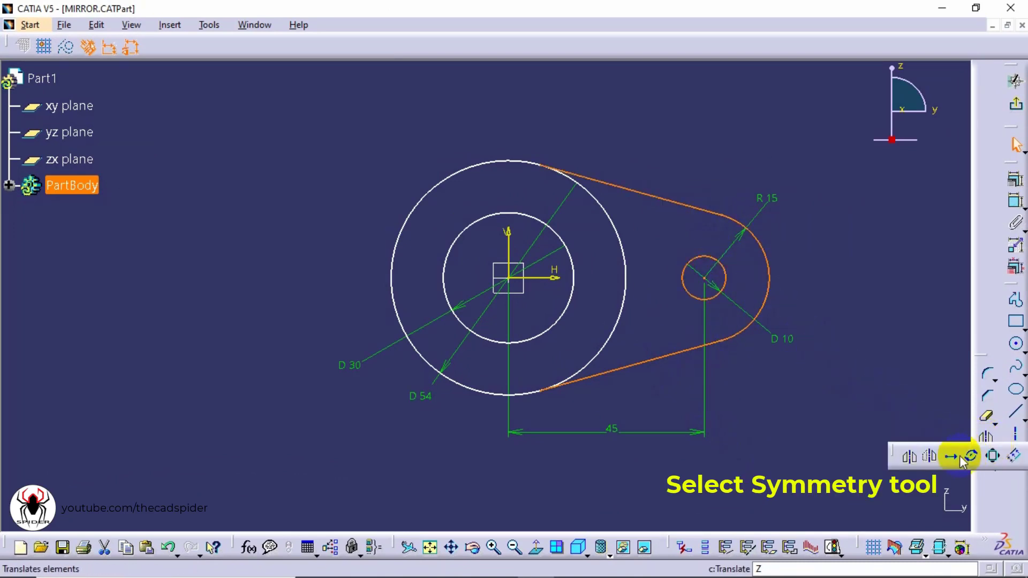
pyautogui.click(932, 459)
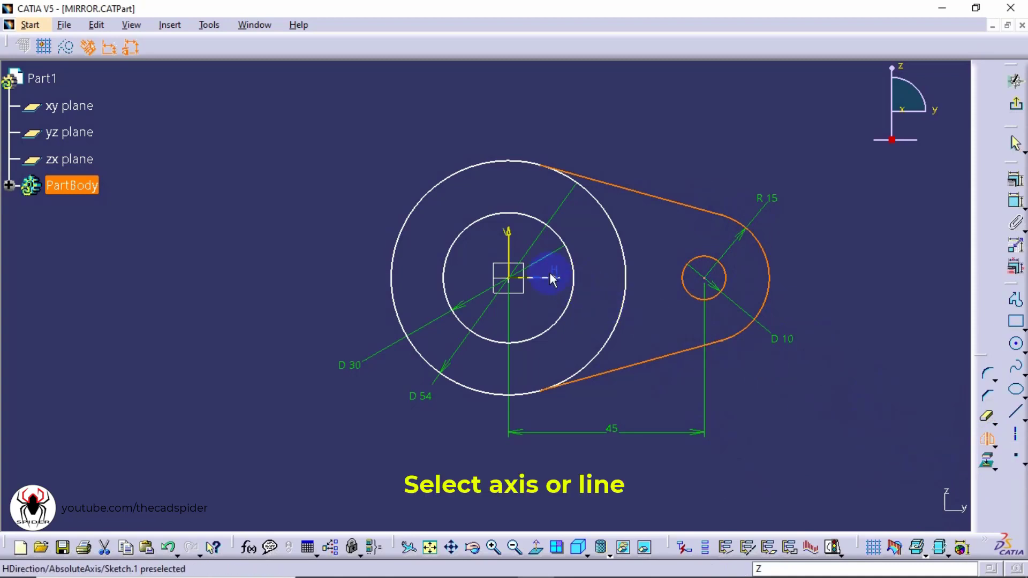
pyautogui.click(517, 252)
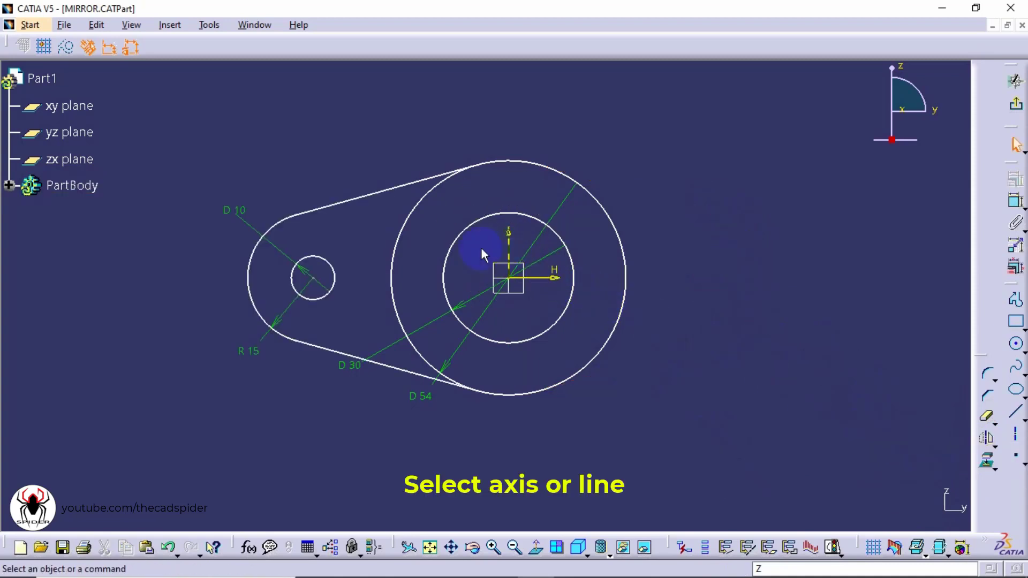
pyautogui.click(679, 298)
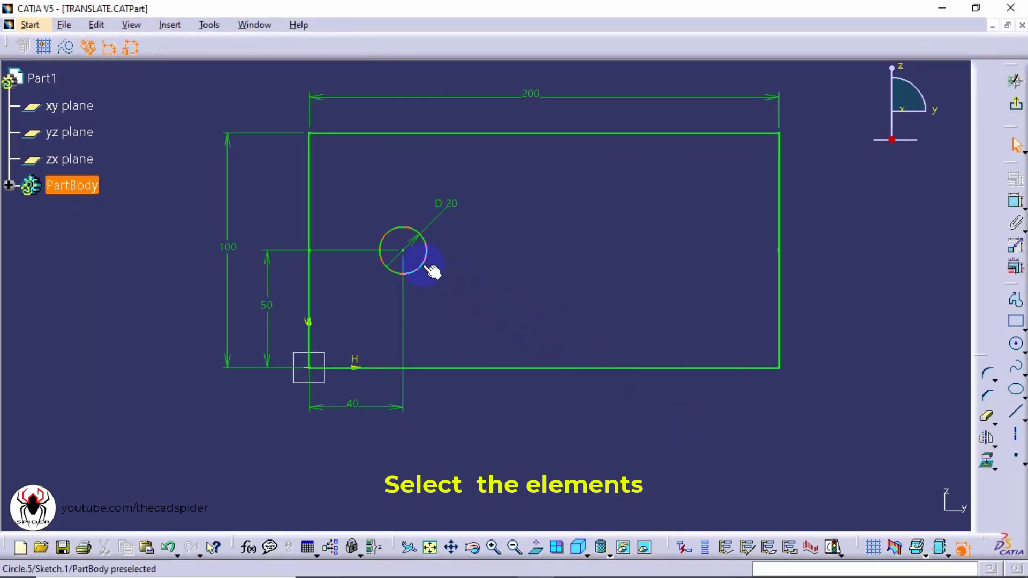
# - Translate the 20 mm circle 60 mm horizontally from its centre toward the rectangle's far side, with Duplicate mode off
pyautogui.click(432, 271)
pyautogui.click(994, 445)
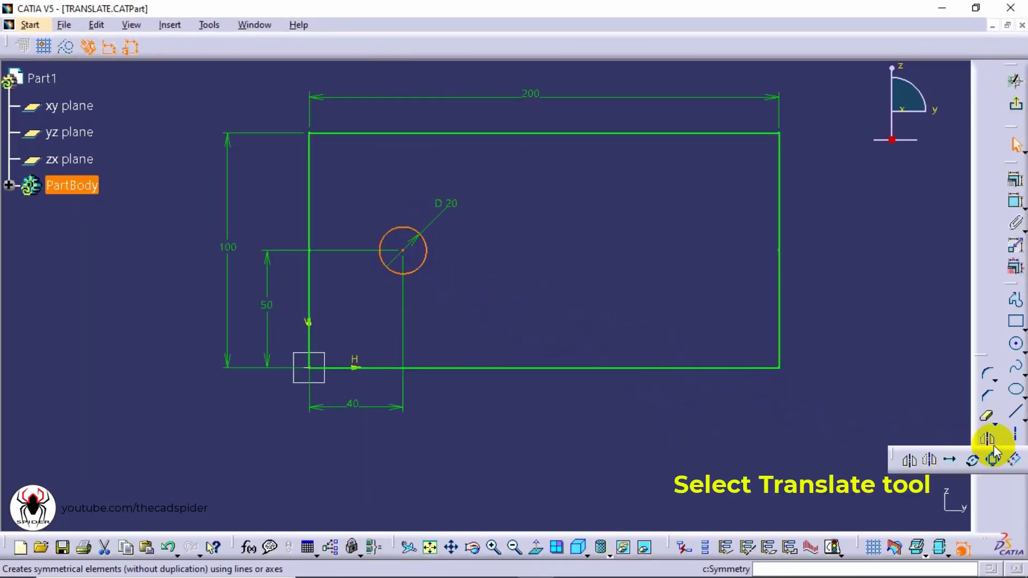
pyautogui.click(951, 460)
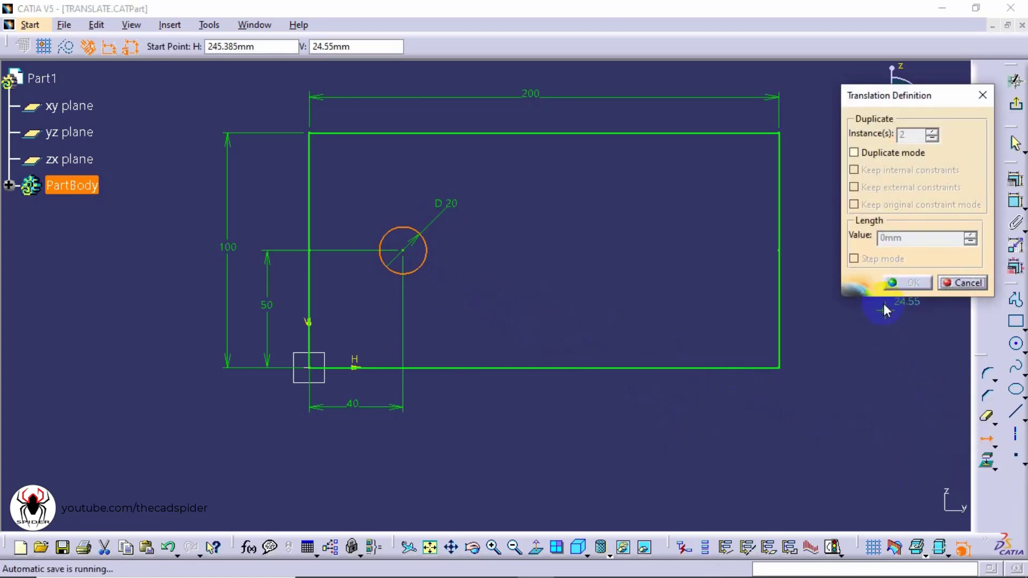
pyautogui.click(856, 152)
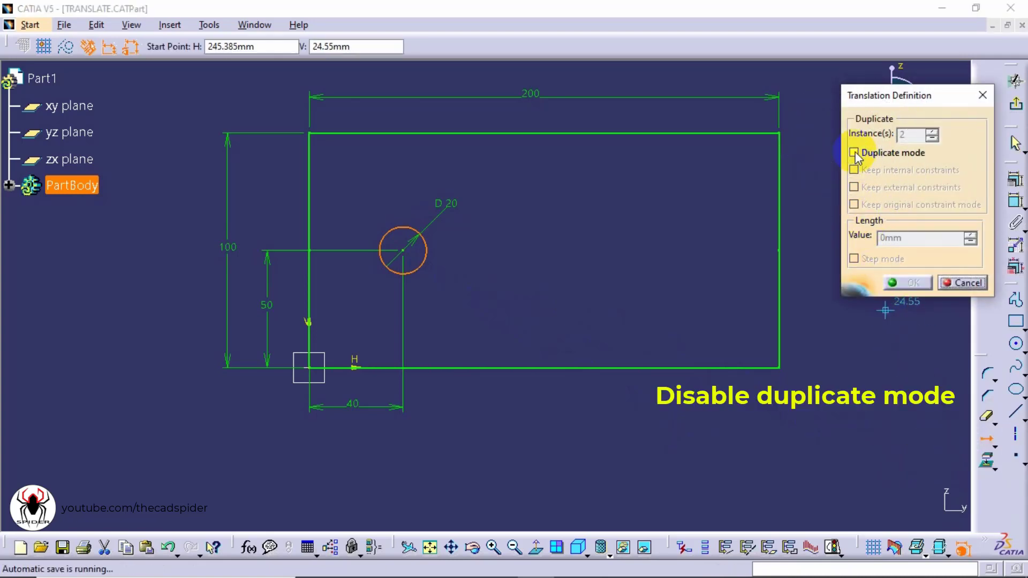
pyautogui.click(404, 251)
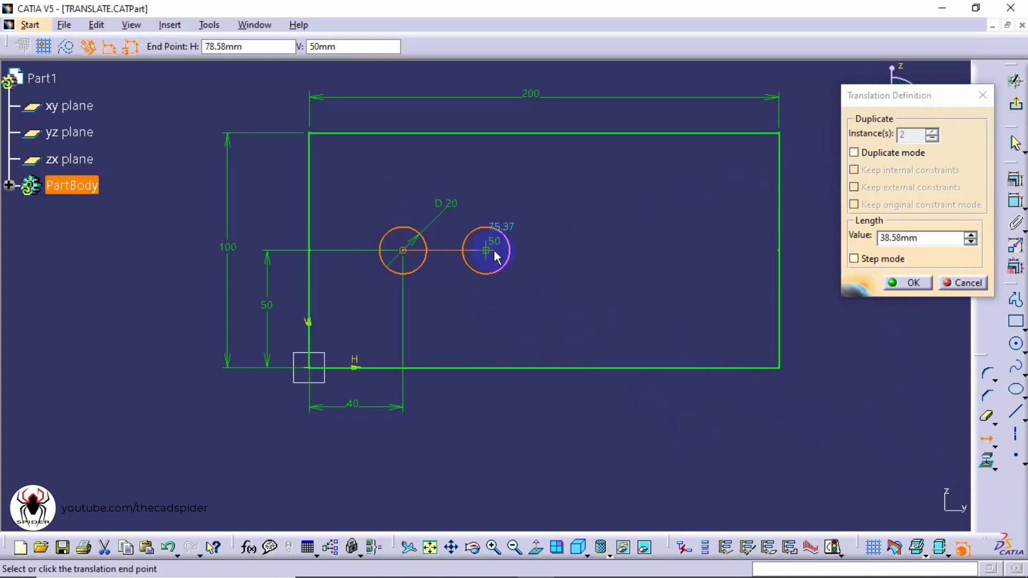
pyautogui.doubleClick(913, 237)
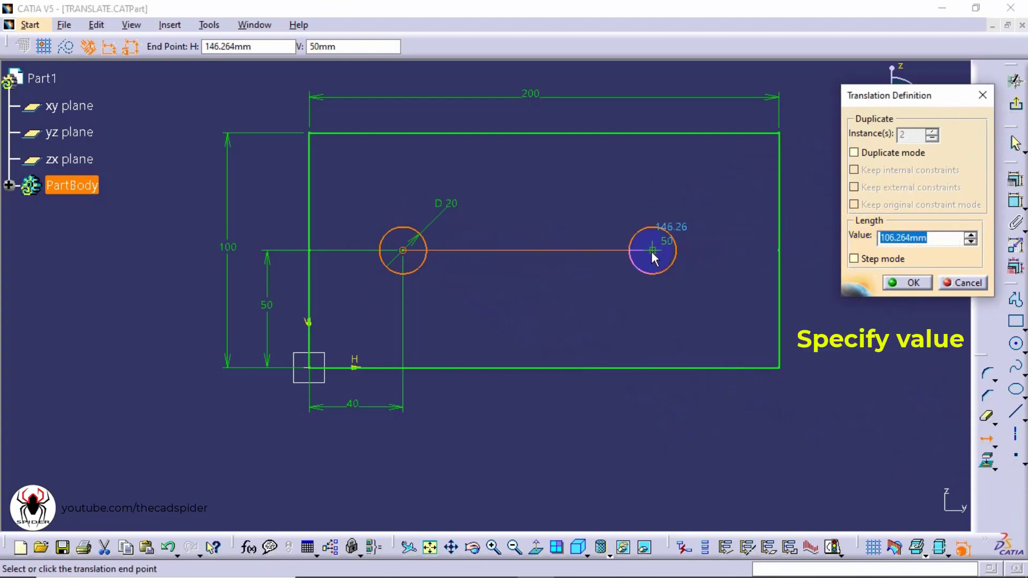
pyautogui.write('60')
pyautogui.press('Return')
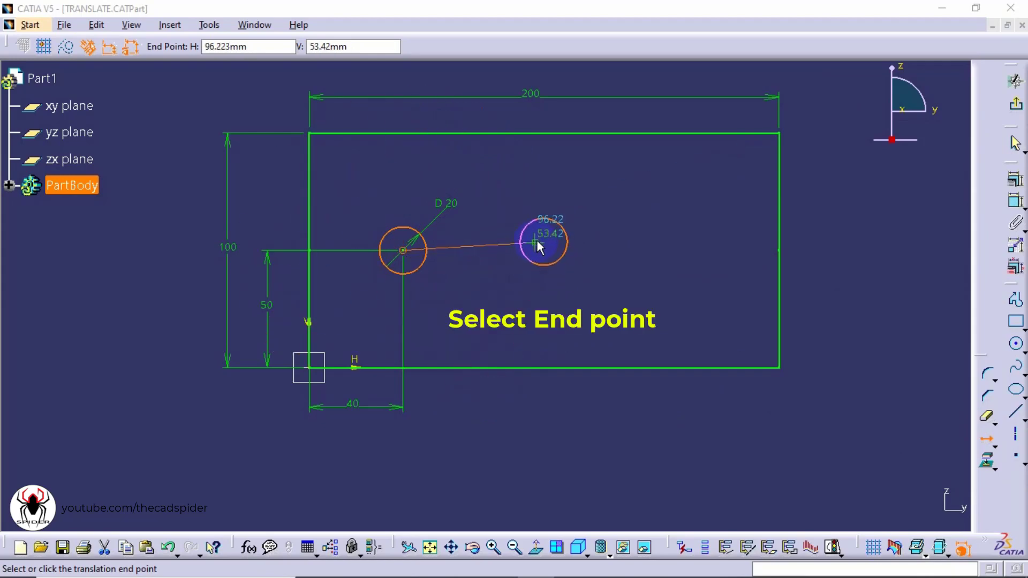
pyautogui.click(542, 252)
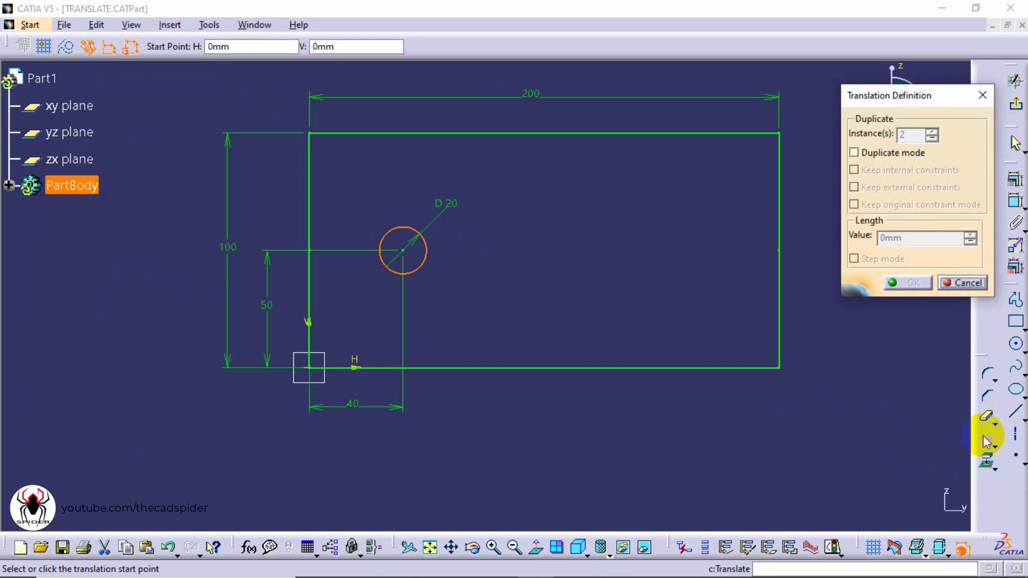
# - Translate the circle from its centre in Duplicate mode with 2 instances spaced 60 mm horizontally, without keeping constraints, and try dragging the middle copy
pyautogui.click(855, 153)
pyautogui.doubleClick(905, 135)
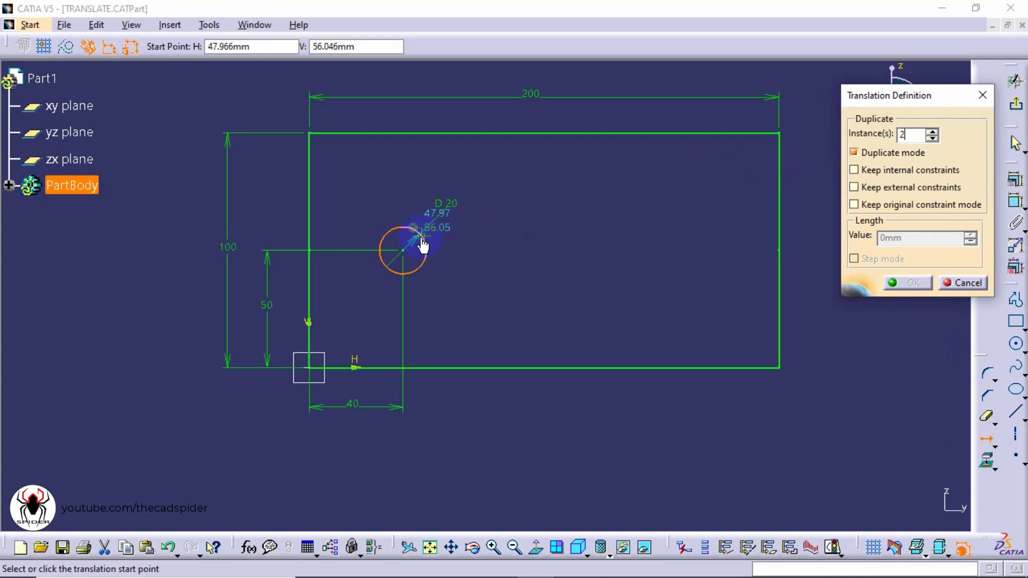
pyautogui.click(404, 251)
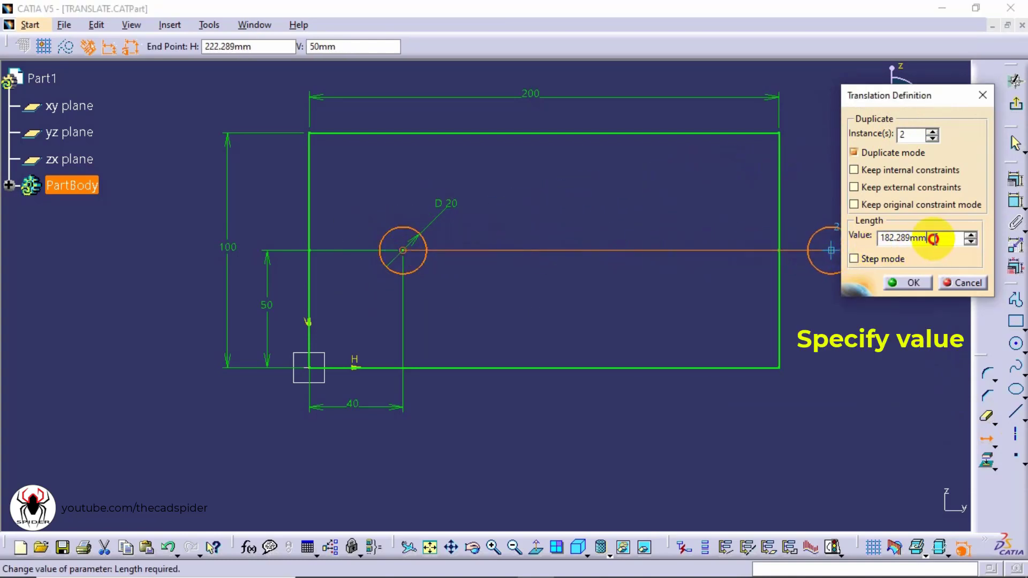
pyautogui.doubleClick(923, 237)
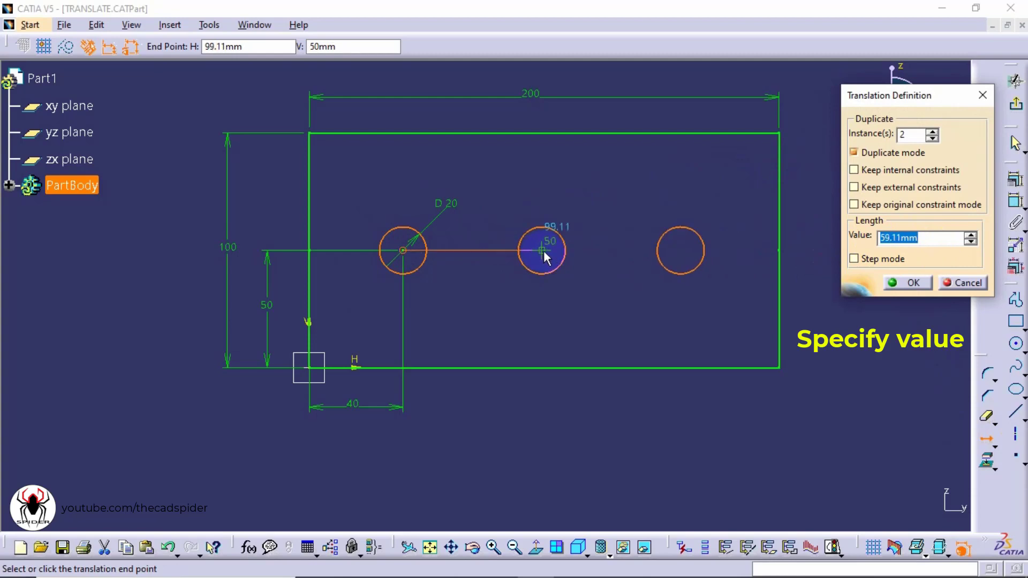
pyautogui.write('61.119')
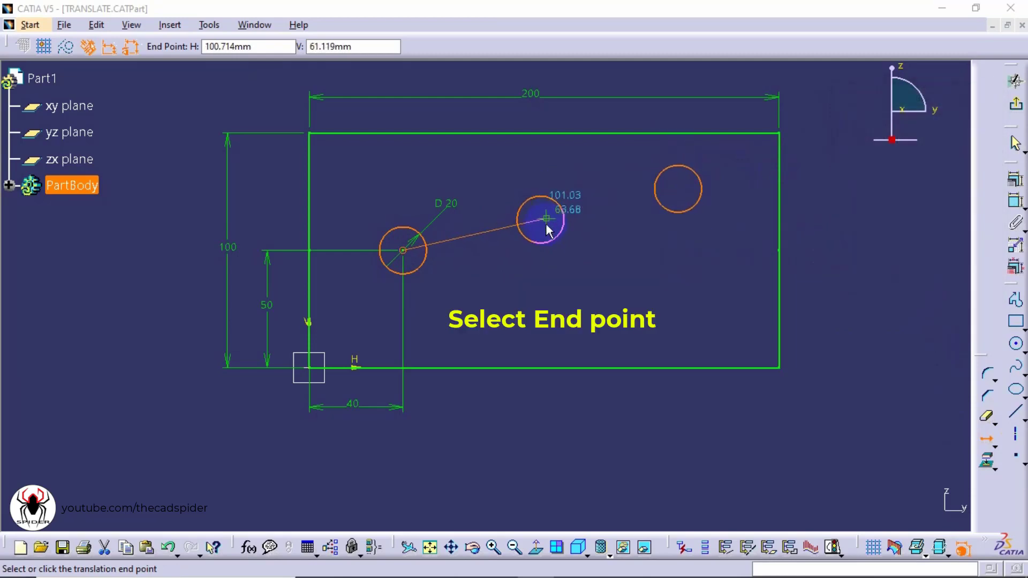
pyautogui.click(544, 248)
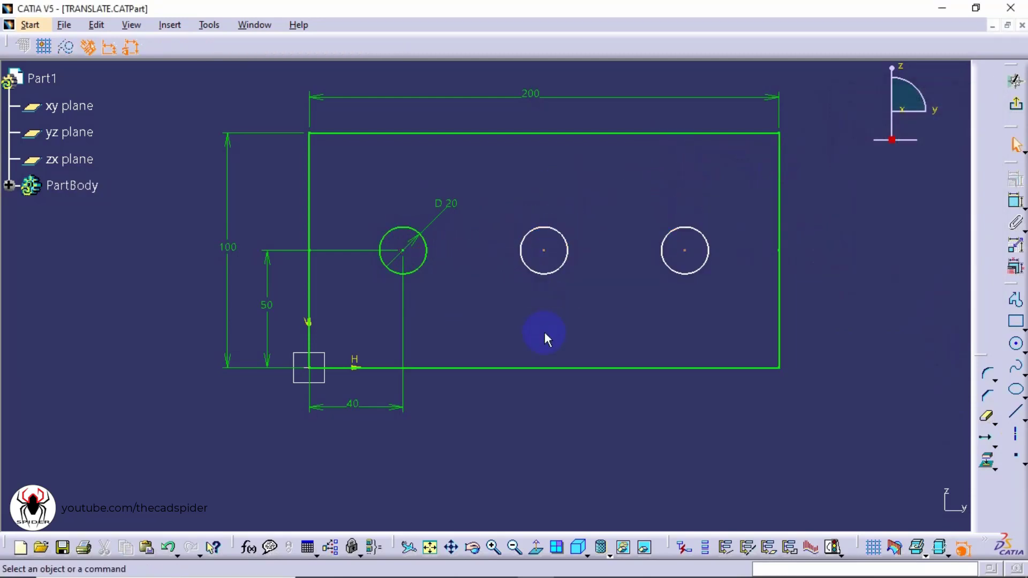
pyautogui.moveTo(566, 238); pyautogui.dragTo(583, 224)
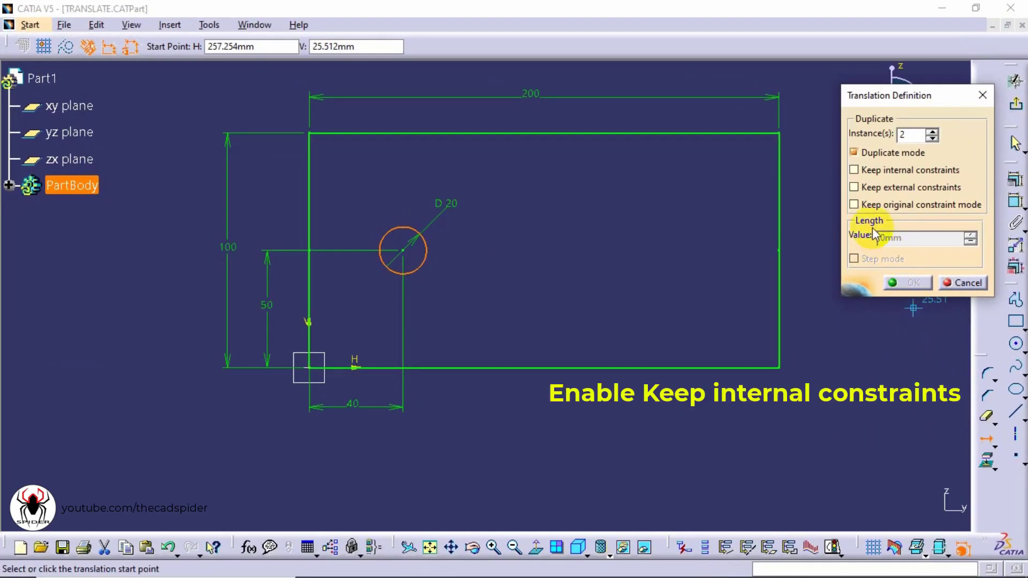
# - Duplicate the circle as 2 instances spaced 60 mm horizontally with Keep internal constraints enabled, and try moving the middle copy
pyautogui.click(853, 171)
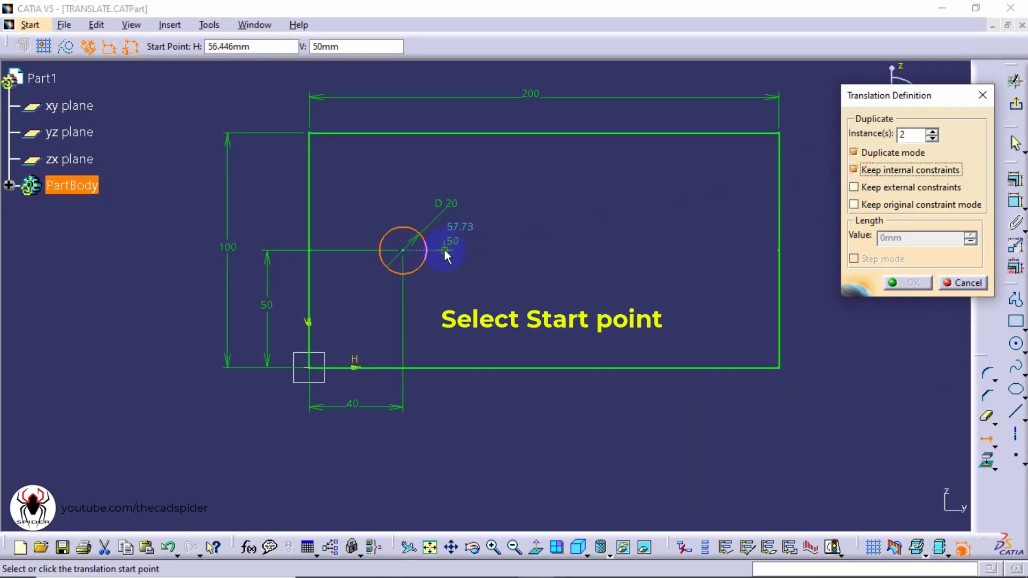
pyautogui.click(403, 251)
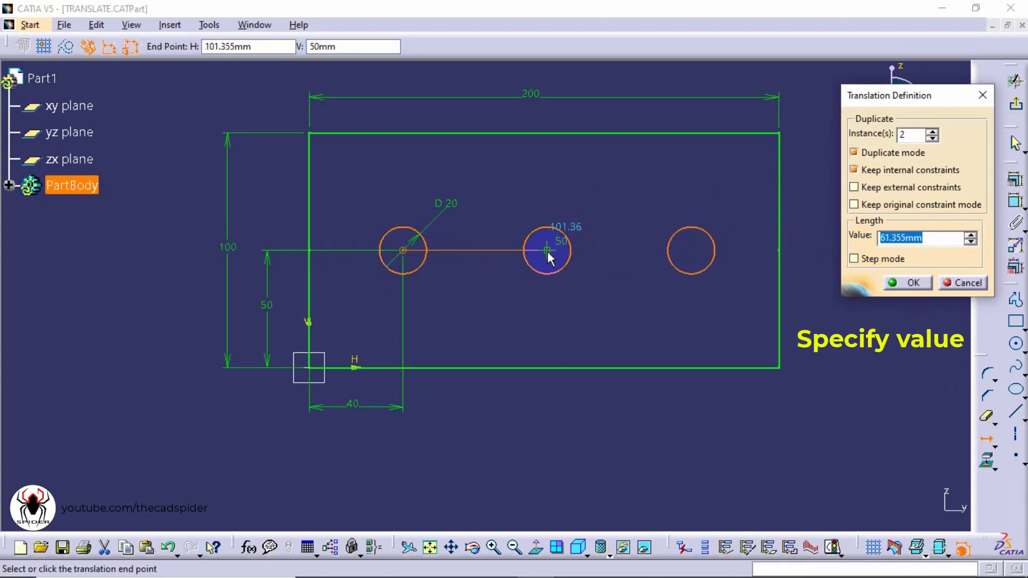
pyautogui.write('60')
pyautogui.press('Return')
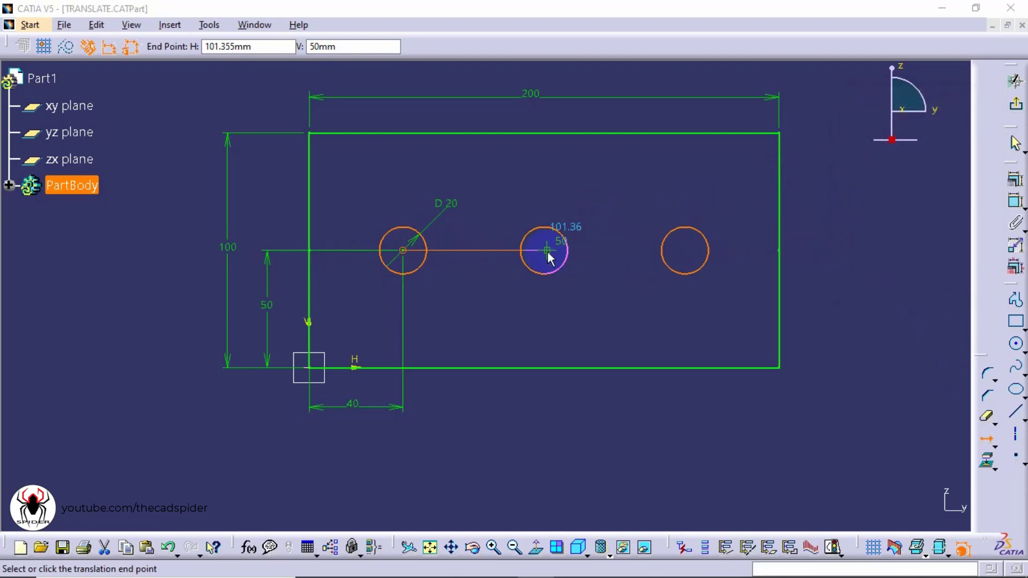
pyautogui.click(554, 256)
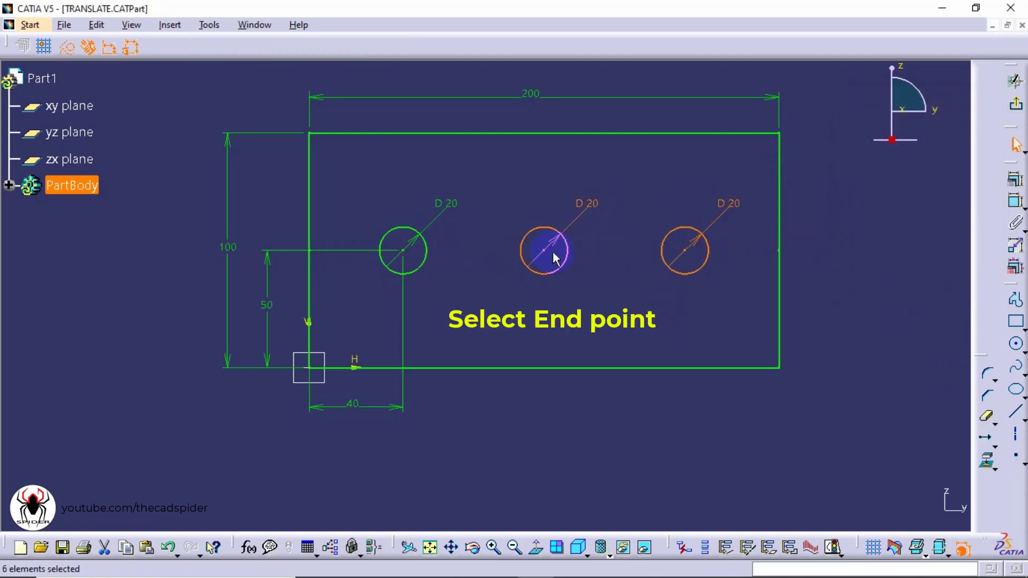
pyautogui.click(589, 299)
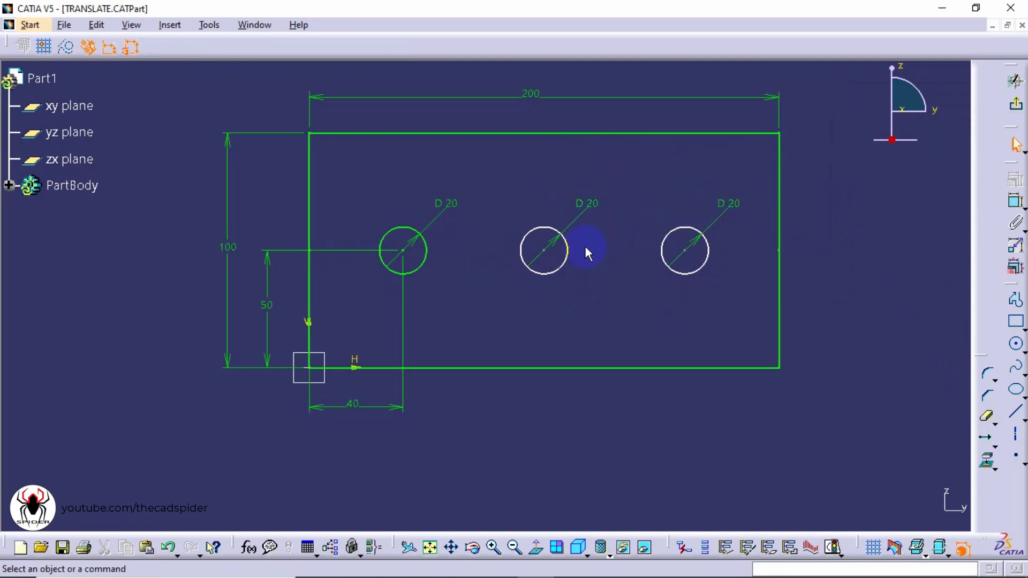
pyautogui.moveTo(544, 251)
pyautogui.mouseDown()
pyautogui.moveTo(536, 298)
pyautogui.moveTo(574, 219)
pyautogui.moveTo(589, 215)
pyautogui.mouseUp()
pyautogui.click(573, 287)
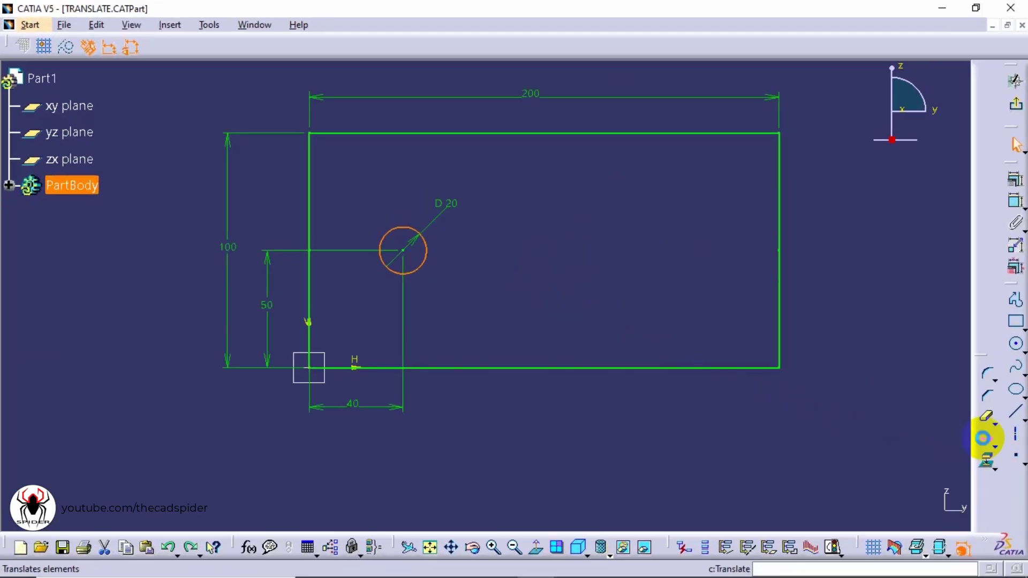
# - Duplicate the circle as 2 instances spaced 60 mm horizontally with both Keep internal constraints and Keep external constraints enabled
pyautogui.click(986, 439)
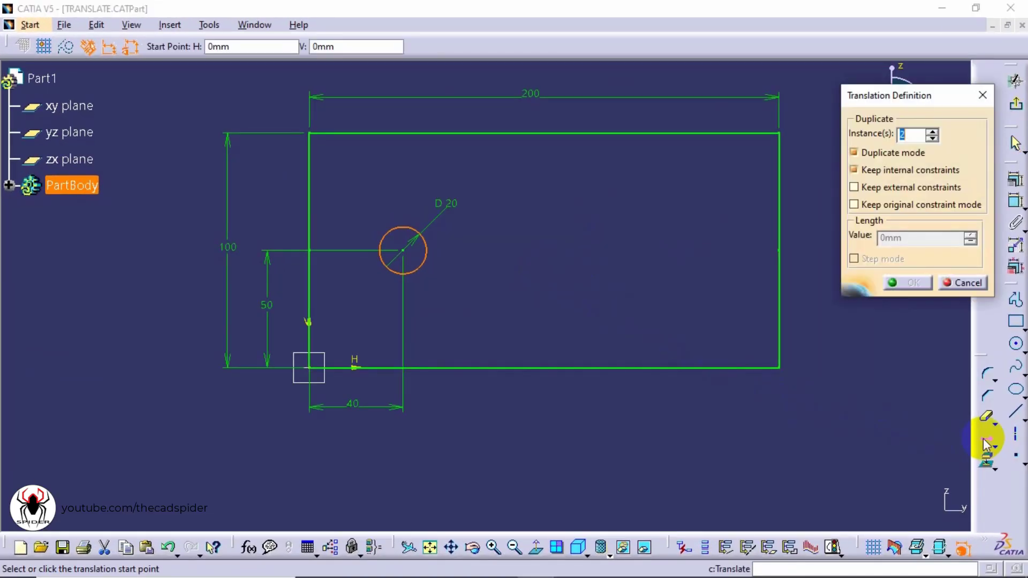
pyautogui.click(855, 187)
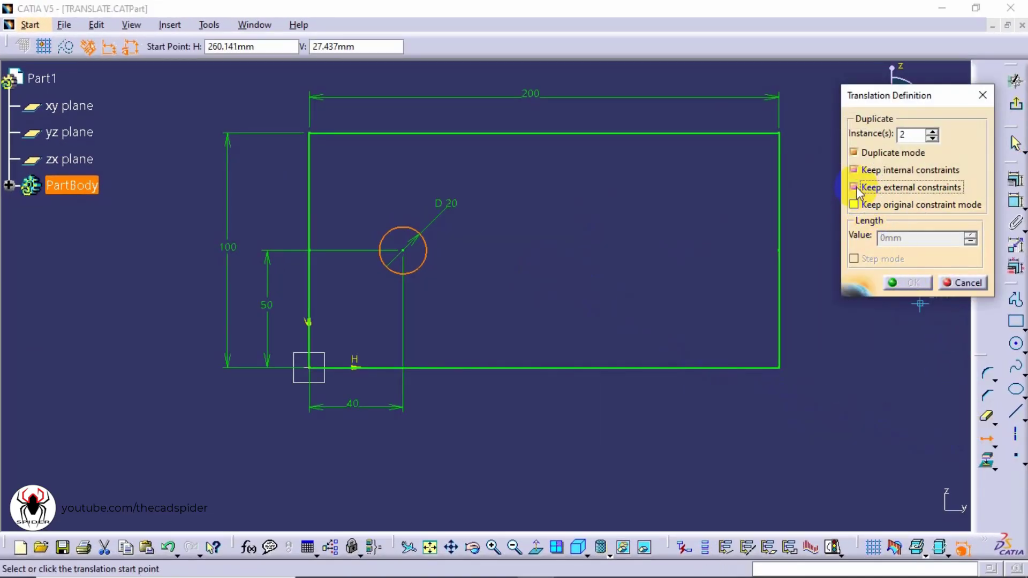
pyautogui.click(403, 250)
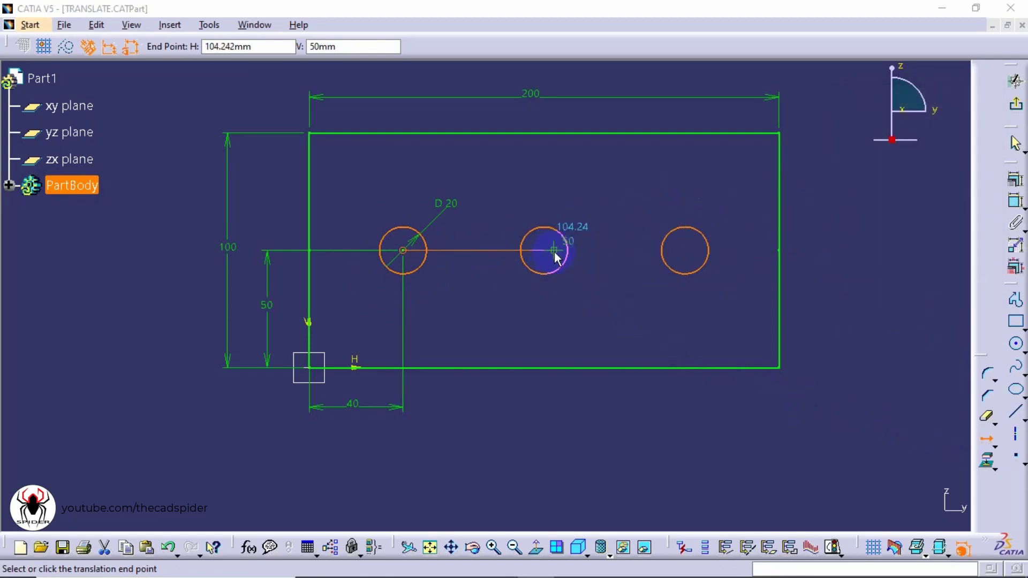
pyautogui.click(560, 254)
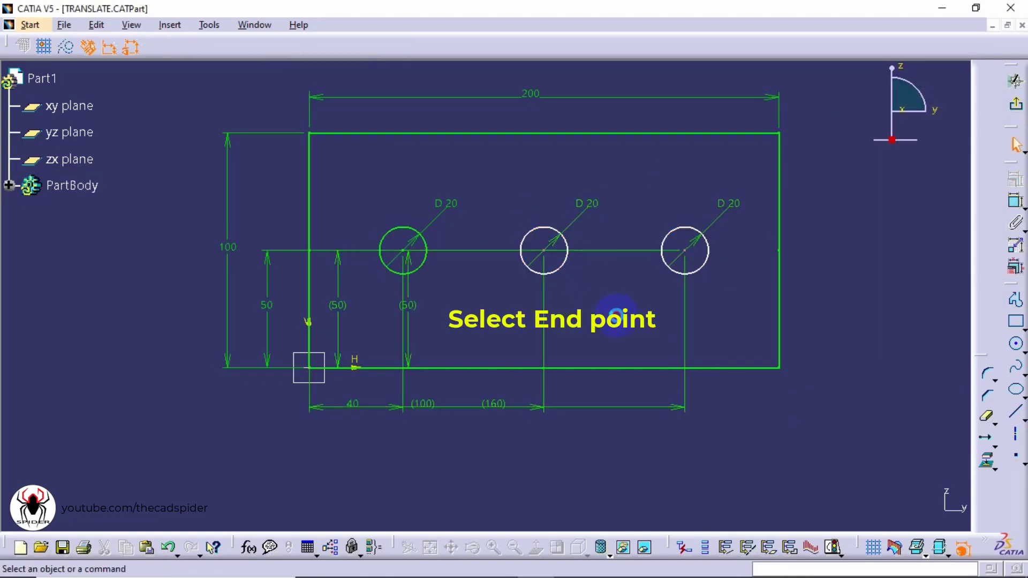
# - Reposition the copies' horizontal and height reference dimensions clear of one another, and try dragging the middle circle
pyautogui.moveTo(591, 406)
pyautogui.mouseDown()
pyautogui.moveTo(420, 409)
pyautogui.moveTo(443, 474)
pyautogui.mouseUp()
pyautogui.moveTo(512, 415); pyautogui.dragTo(507, 482)
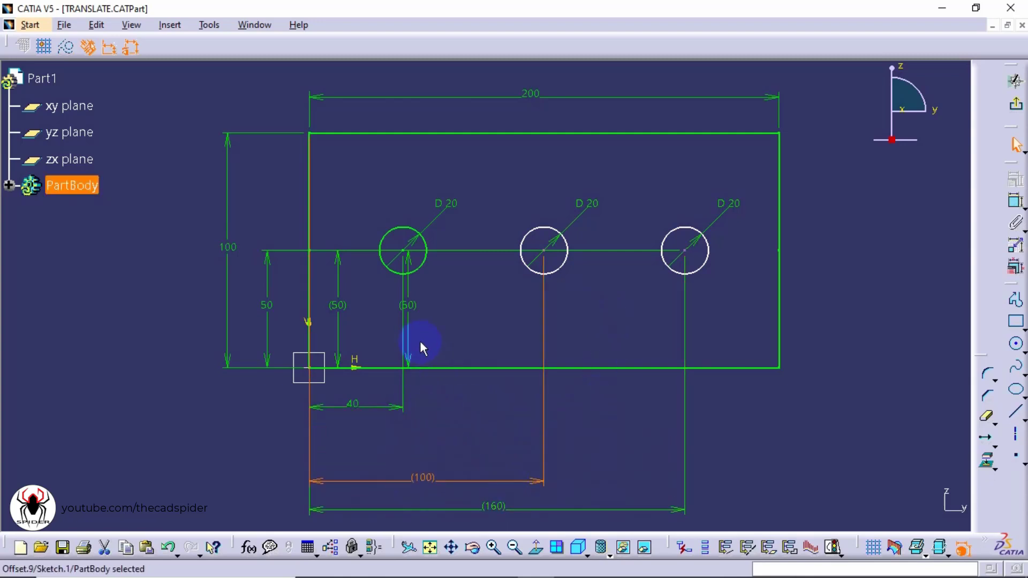
pyautogui.moveTo(421, 345)
pyautogui.mouseDown()
pyautogui.moveTo(409, 337)
pyautogui.moveTo(591, 335)
pyautogui.mouseUp()
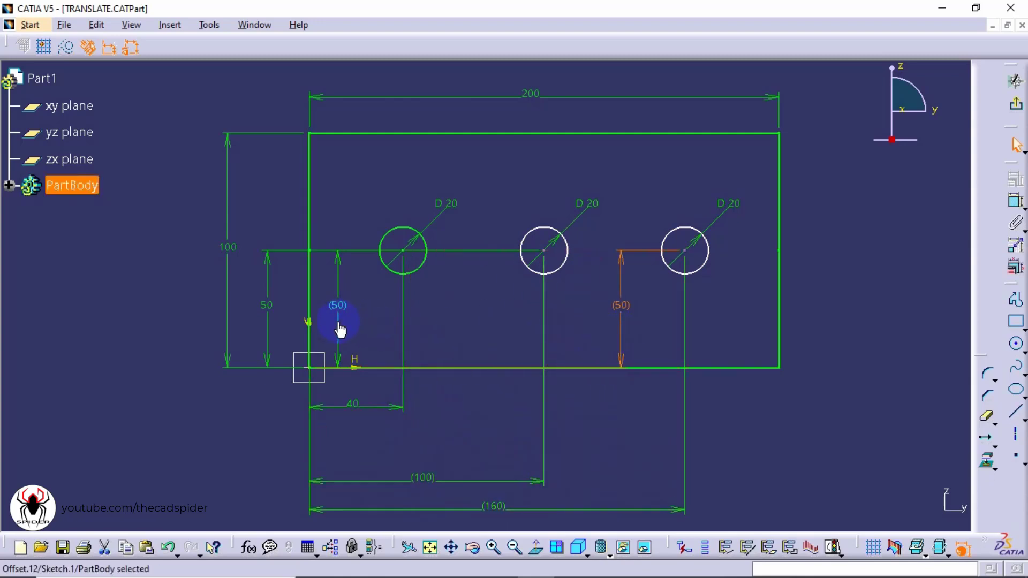
pyautogui.moveTo(340, 330); pyautogui.dragTo(476, 324)
pyautogui.click(491, 421)
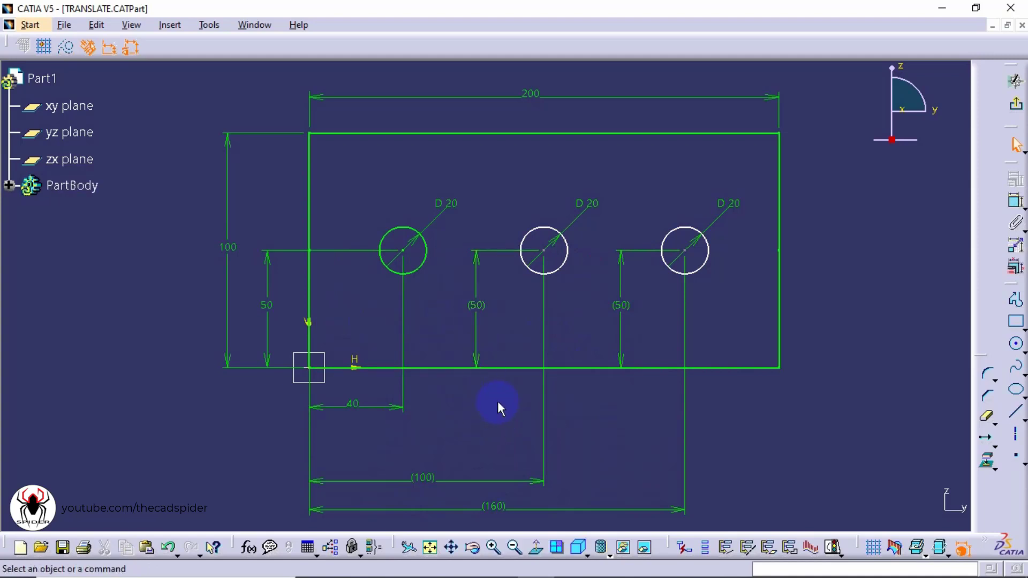
pyautogui.moveTo(553, 274)
pyautogui.mouseDown()
pyautogui.moveTo(534, 320)
pyautogui.moveTo(562, 223)
pyautogui.moveTo(571, 256)
pyautogui.moveTo(561, 280)
pyautogui.mouseUp()
pyautogui.click(576, 321)
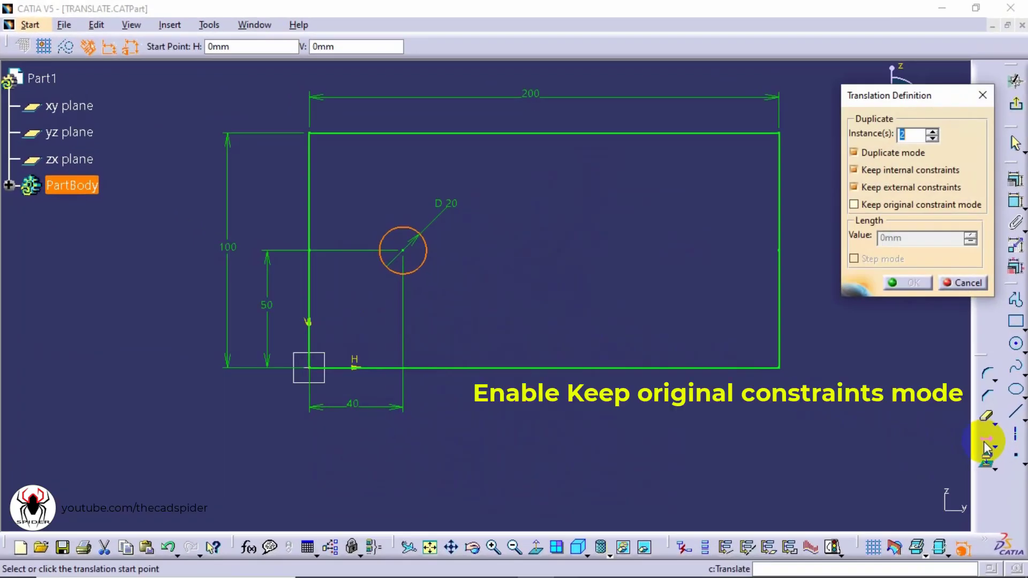
# - Duplicate the circle from its centre as 2 instances spaced 60 mm horizontally, with Keep original constraint mode also enabled
pyautogui.click(855, 205)
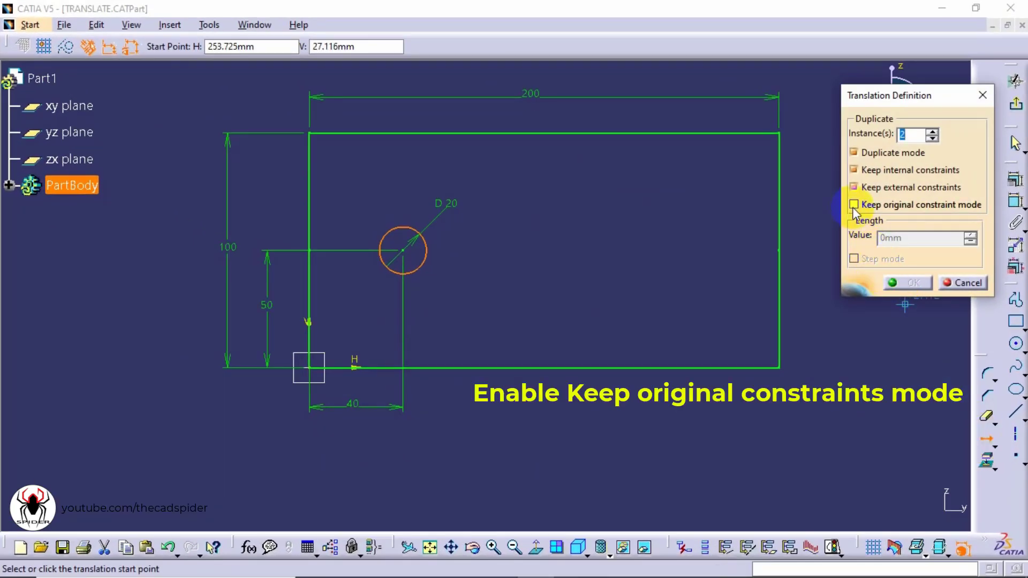
pyautogui.click(854, 205)
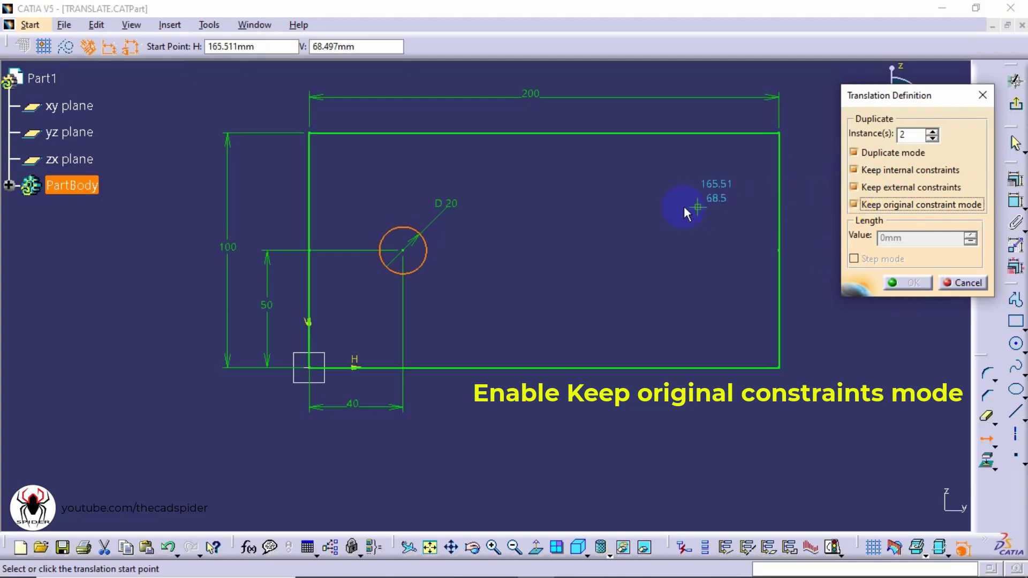
pyautogui.click(403, 250)
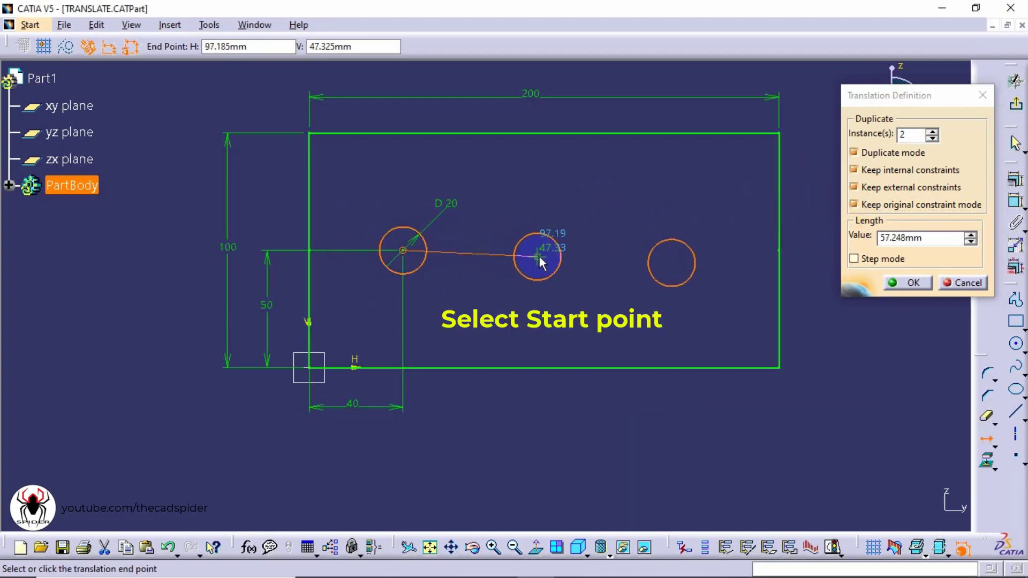
pyautogui.click(954, 238)
pyautogui.doubleClick(954, 237)
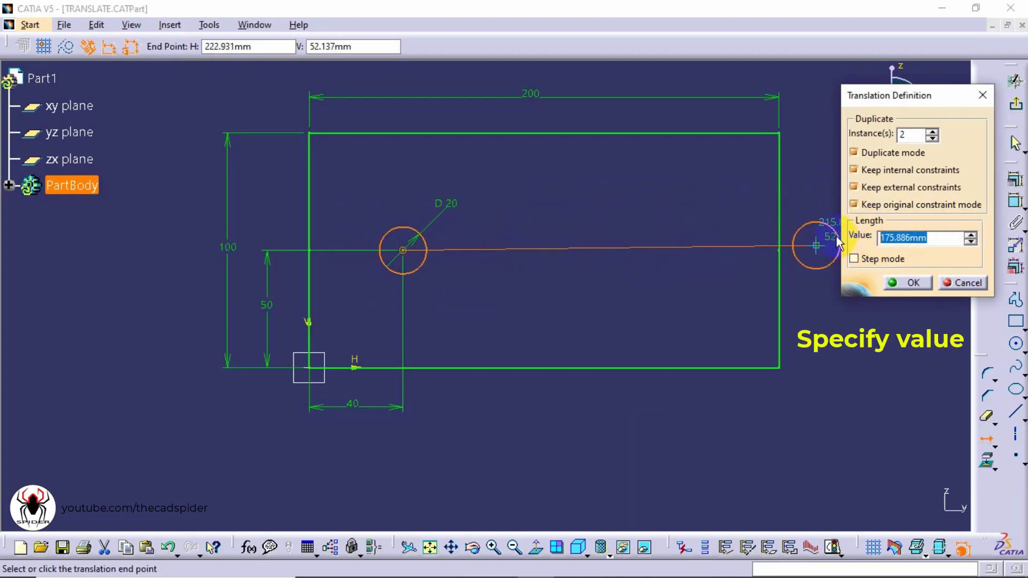
pyautogui.write('60')
pyautogui.press('Return')
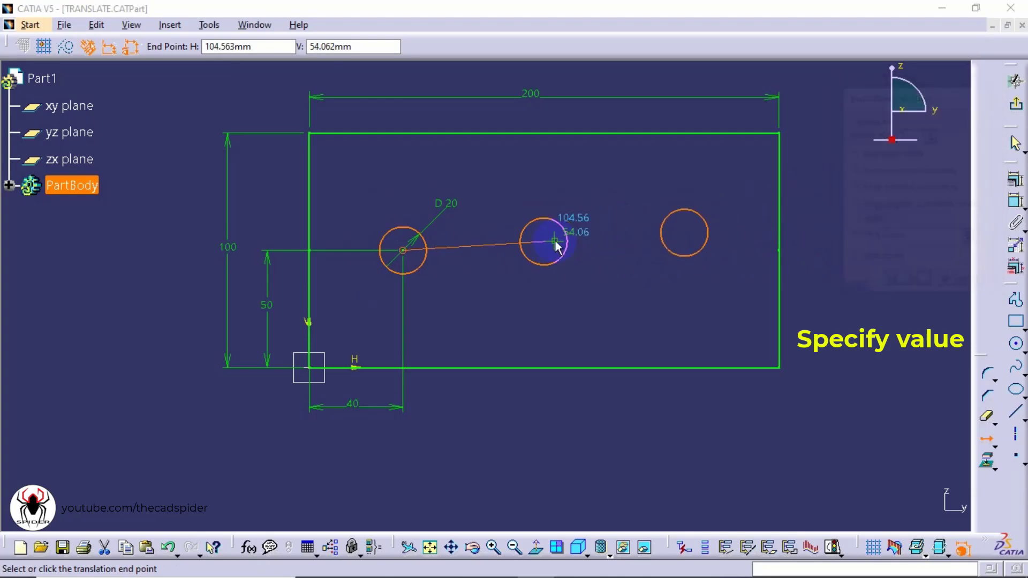
pyautogui.click(552, 258)
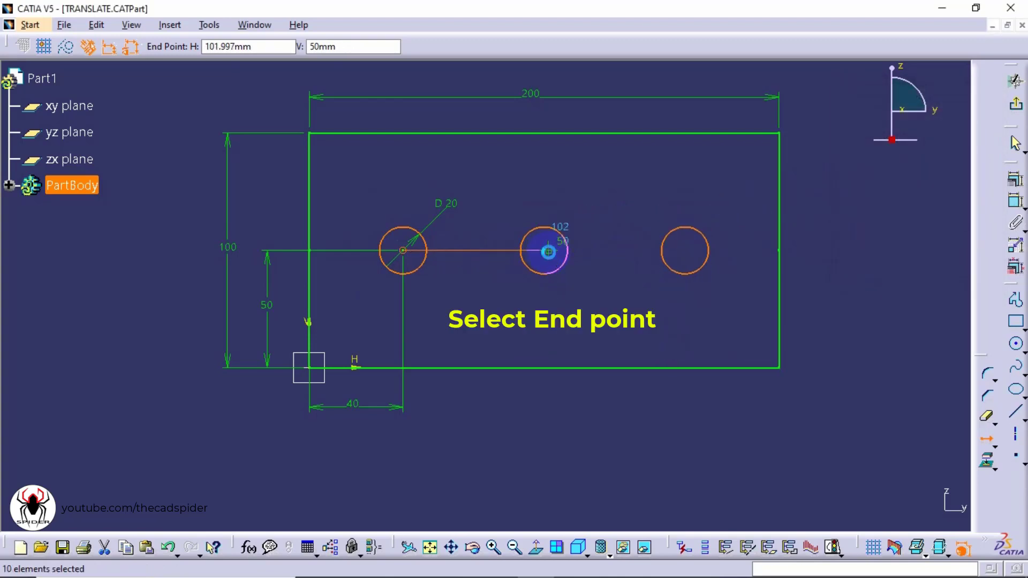
pyautogui.click(602, 293)
# - Spread out the copies' horizontal dimensions below the rectangle and place each height dimension beside its own circle
pyautogui.moveTo(583, 408); pyautogui.dragTo(583, 496)
pyautogui.moveTo(527, 406); pyautogui.dragTo(522, 466)
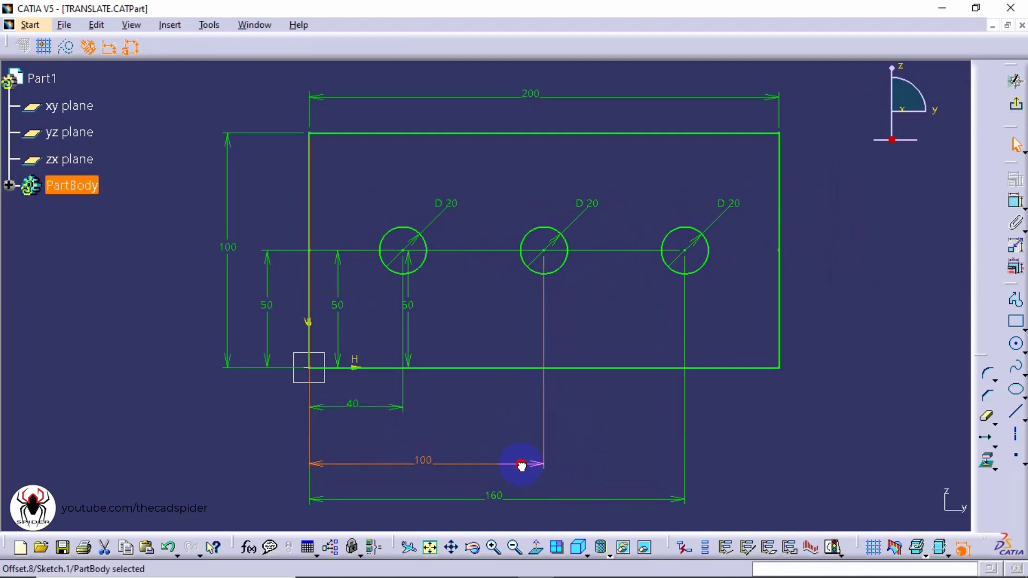
pyautogui.moveTo(416, 334); pyautogui.dragTo(474, 336)
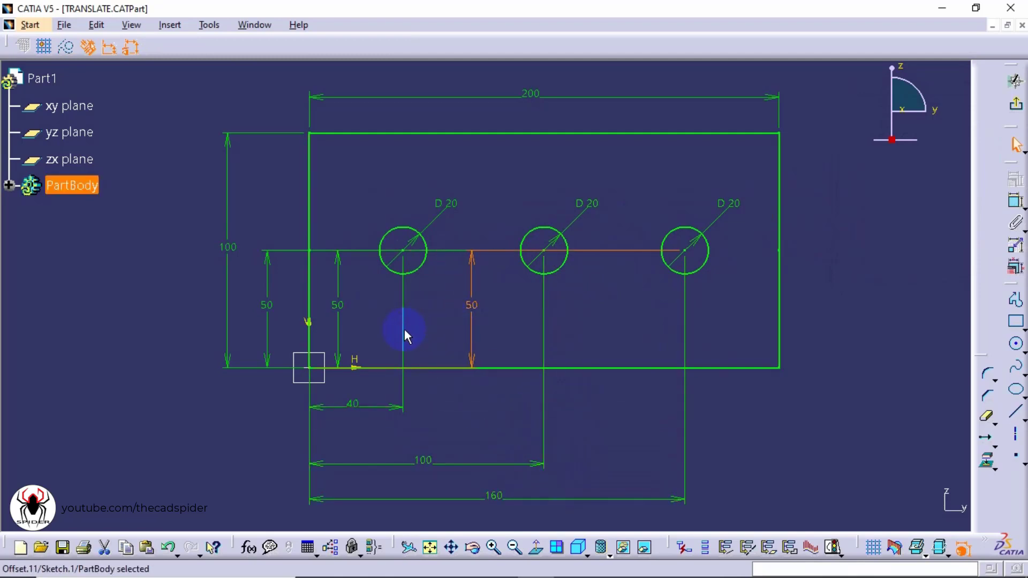
pyautogui.click(403, 335)
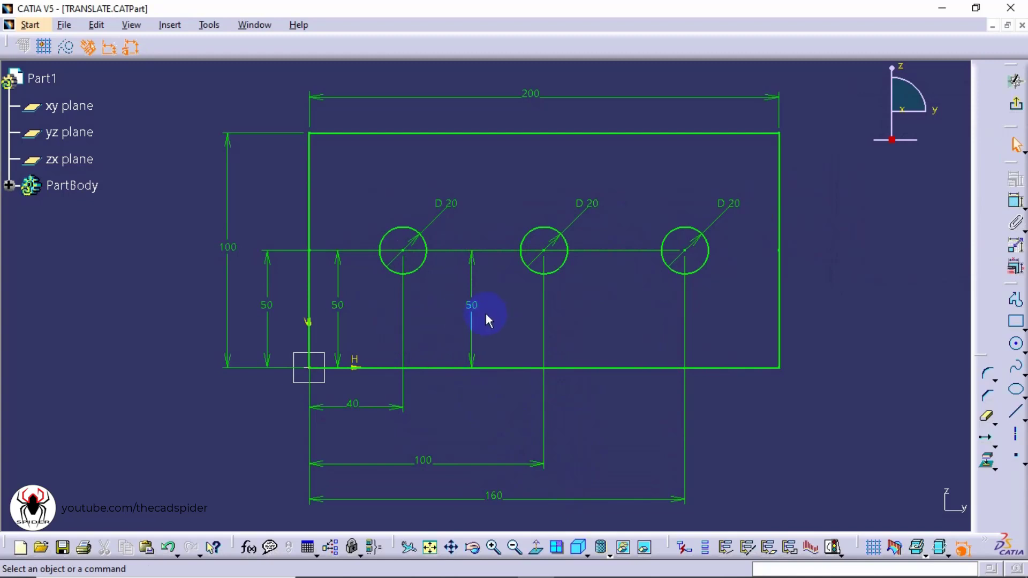
pyautogui.moveTo(472, 334); pyautogui.dragTo(624, 334)
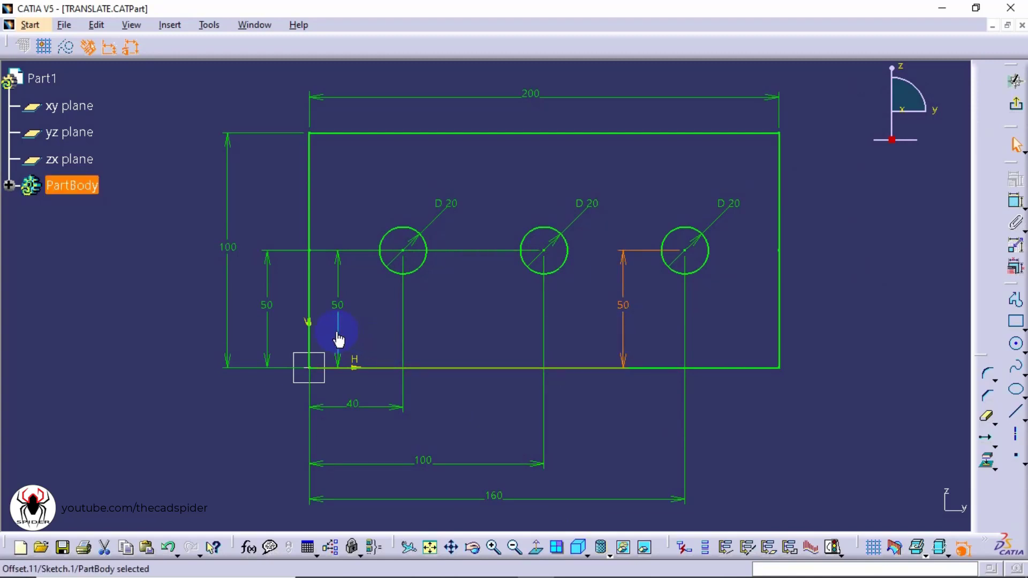
pyautogui.moveTo(338, 339); pyautogui.dragTo(482, 333)
pyautogui.click(522, 324)
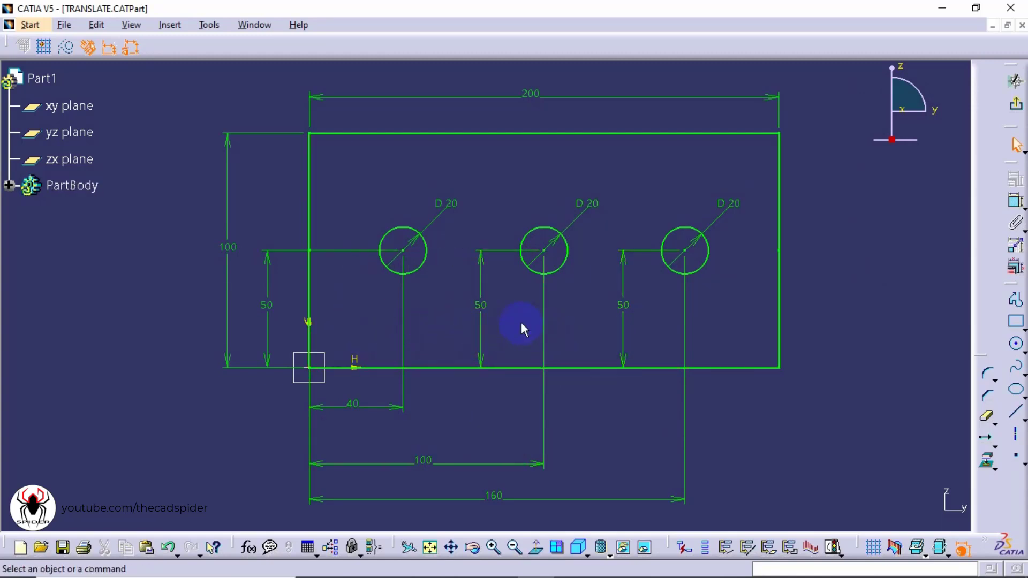
# - Set the middle circle's height above the rectangle's lower edge to 60 mm and its diameter to 25 mm
pyautogui.doubleClick(484, 306)
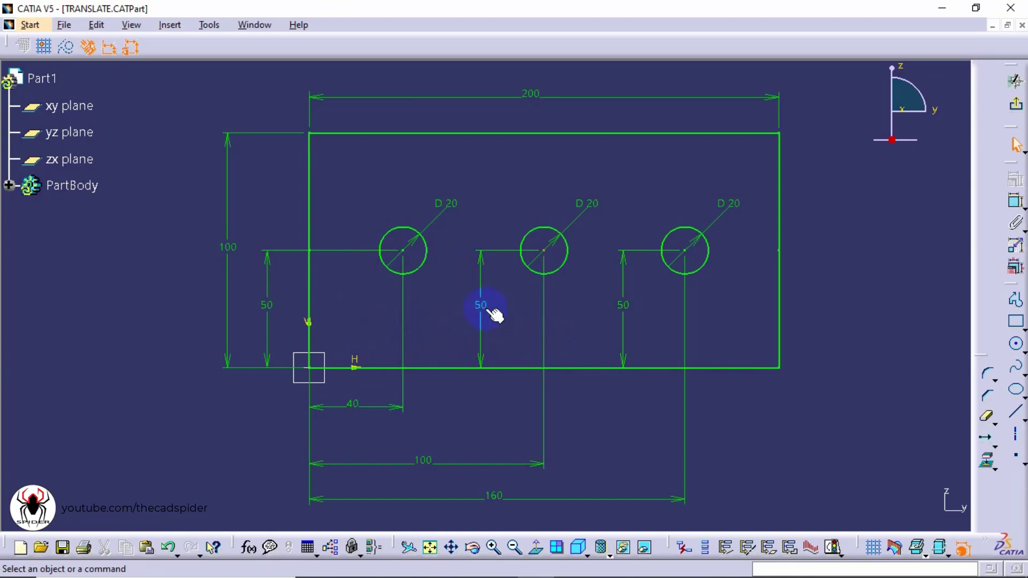
pyautogui.moveTo(732, 113); pyautogui.dragTo(695, 112)
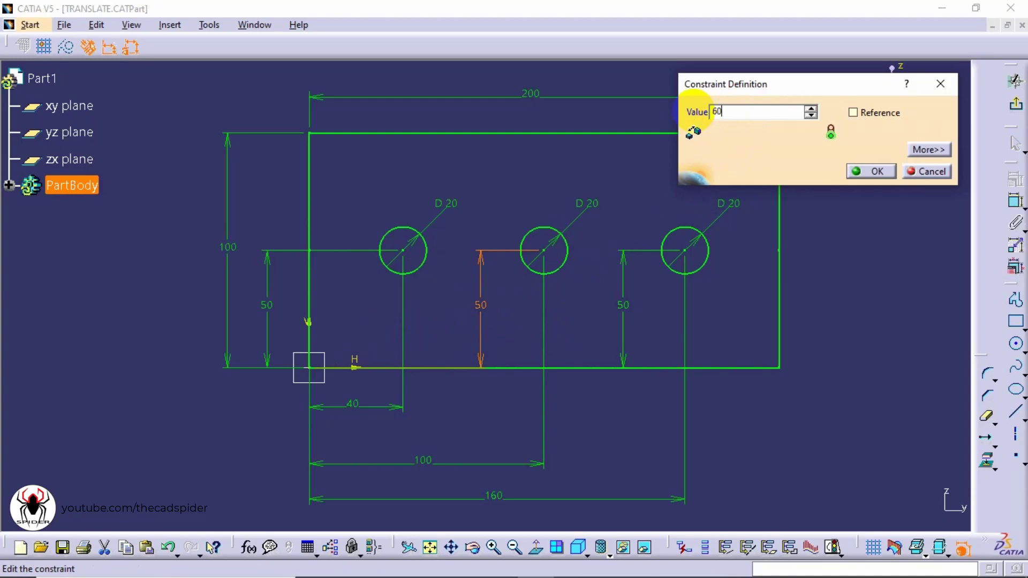
pyautogui.press('Return')
pyautogui.doubleClick(587, 180)
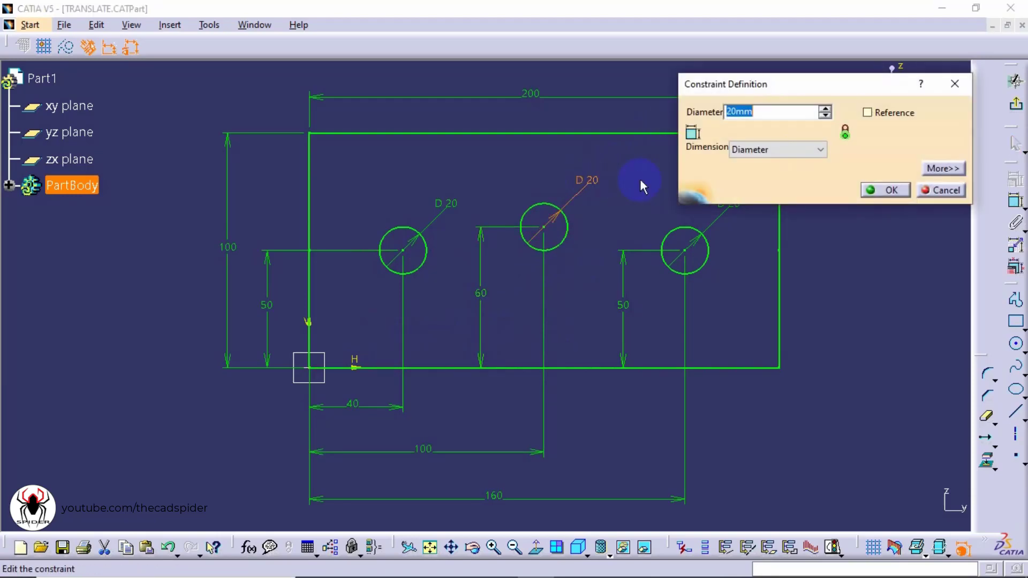
pyautogui.write('25')
pyautogui.press('Return')
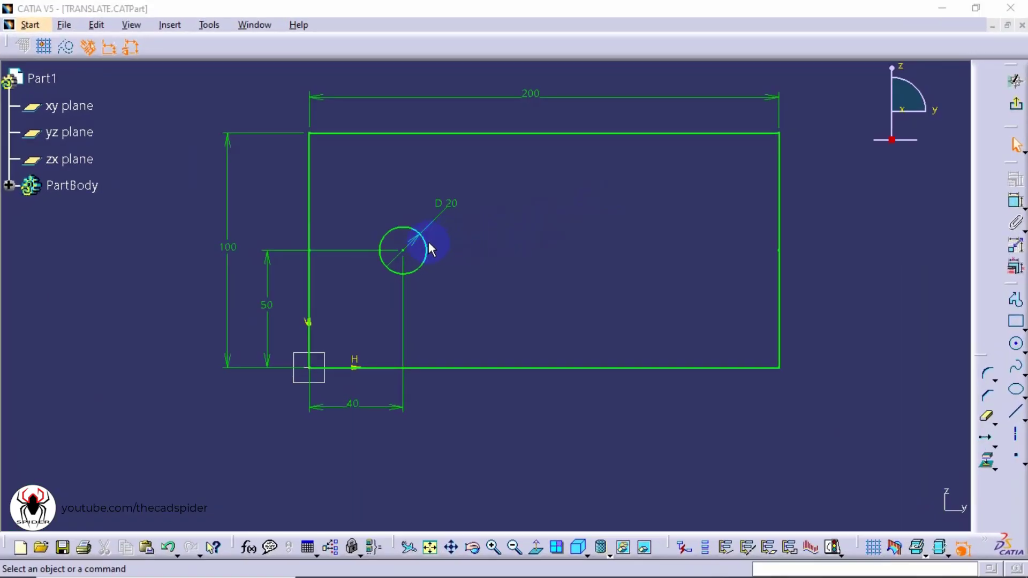
# - Translate 1 duplicate of the circle horizontally with Step mode on, 160 mm from the rectangle's left edge, and reposition its height dimension
pyautogui.click(428, 244)
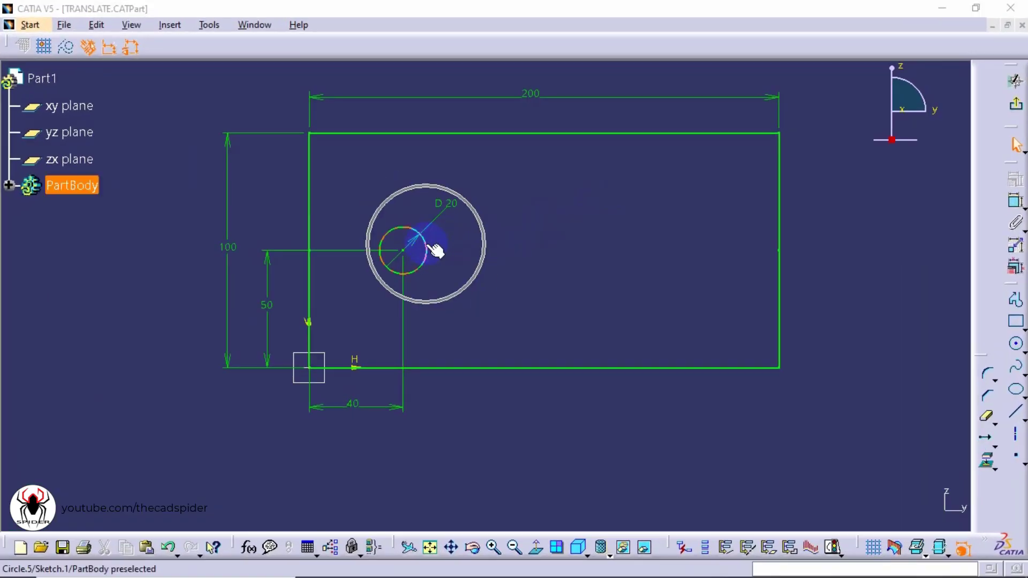
pyautogui.click(986, 436)
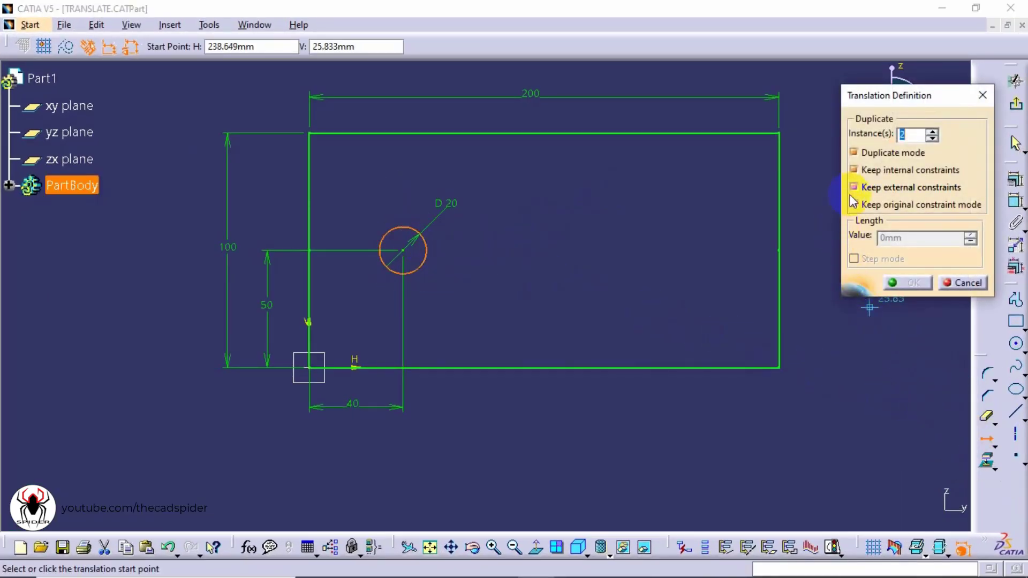
pyautogui.doubleClick(906, 134)
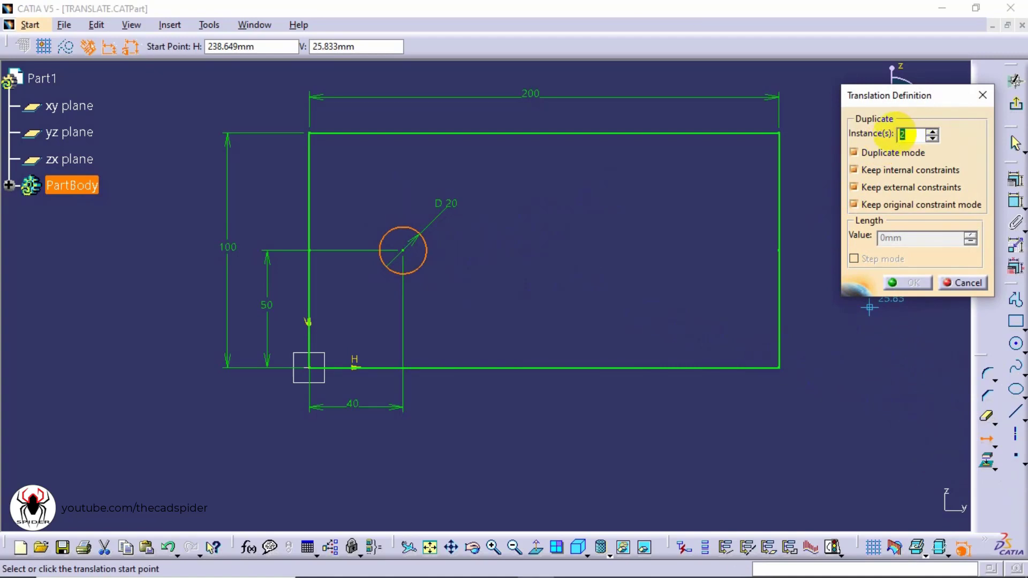
pyautogui.click(402, 250)
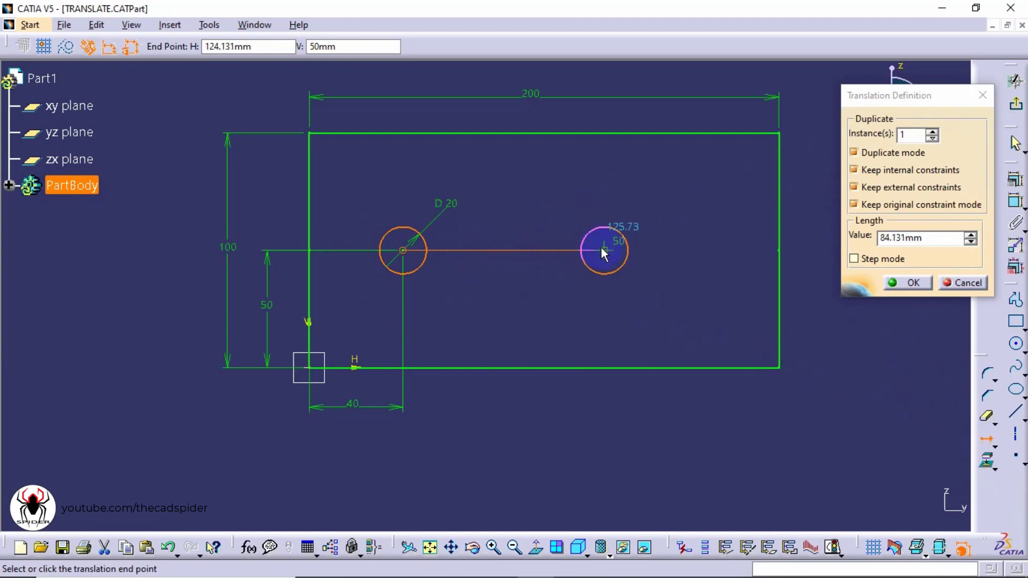
pyautogui.click(855, 259)
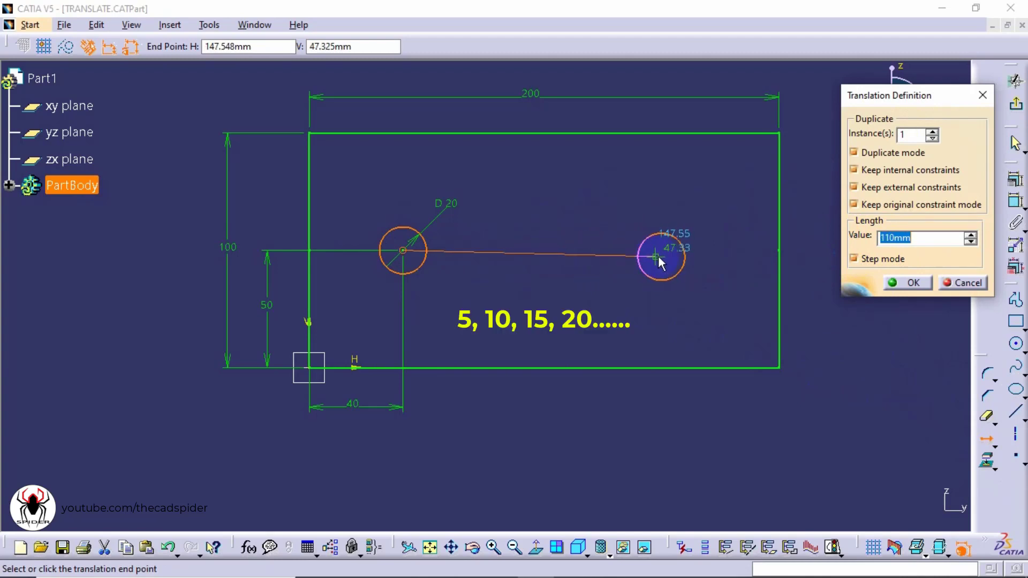
pyautogui.click(691, 259)
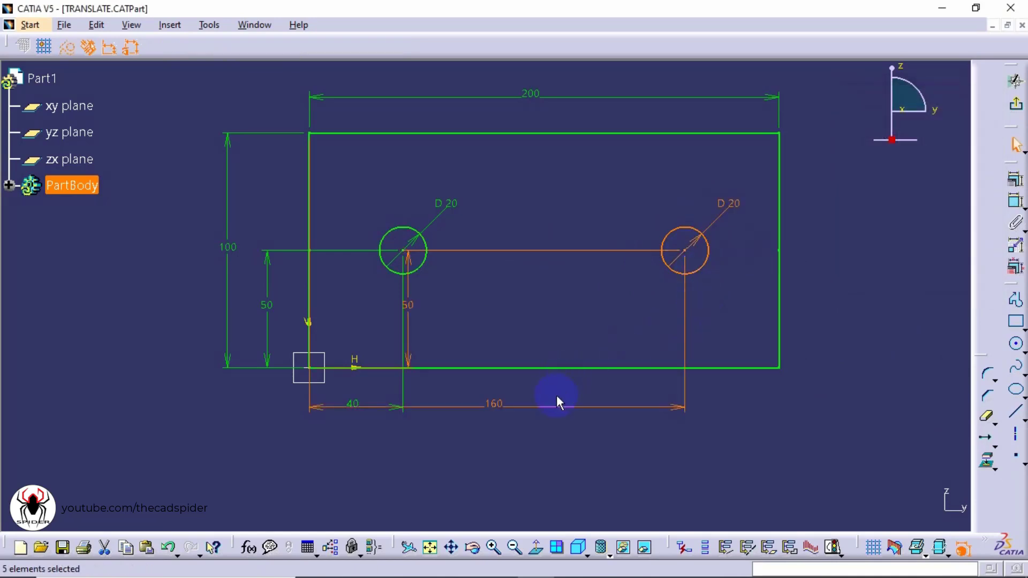
pyautogui.click(558, 440)
pyautogui.moveTo(416, 358); pyautogui.dragTo(569, 345)
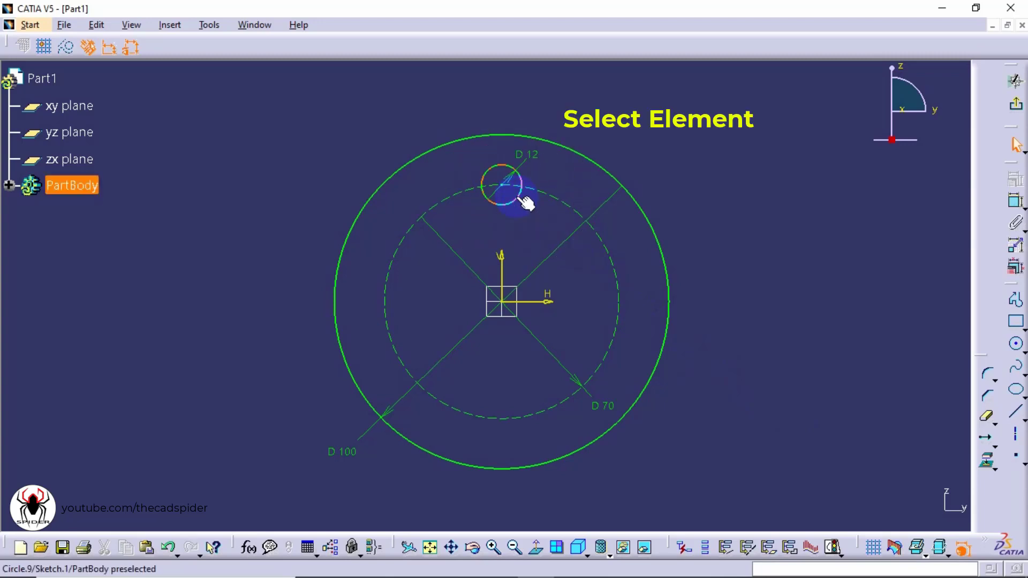
# - Rotate the 12 mm circle about the origin as 5 duplicate instances at 60 degrees, using the circle's centre as the angle reference
pyautogui.click(519, 198)
pyautogui.click(985, 450)
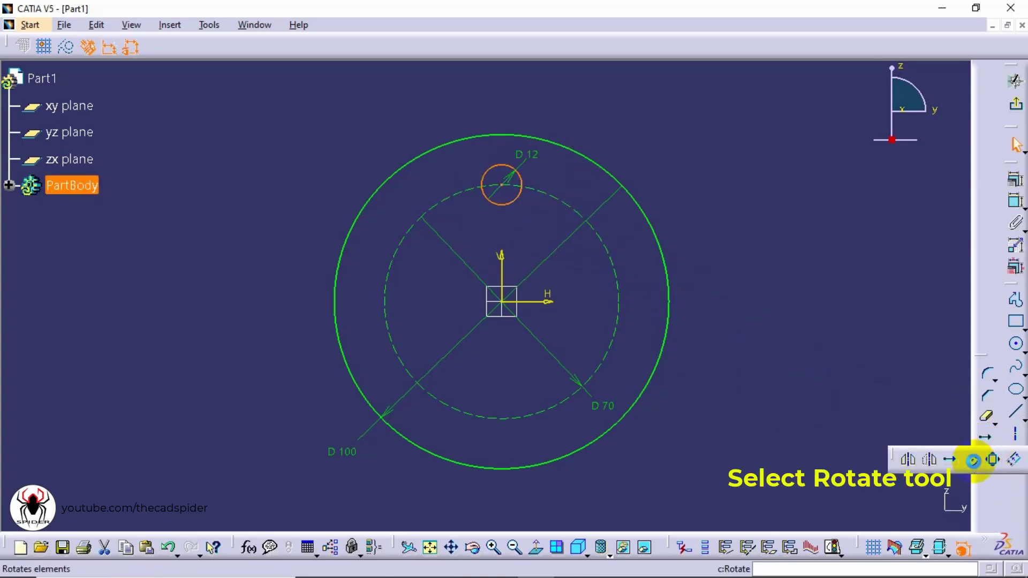
pyautogui.click(973, 460)
pyautogui.doubleClick(913, 136)
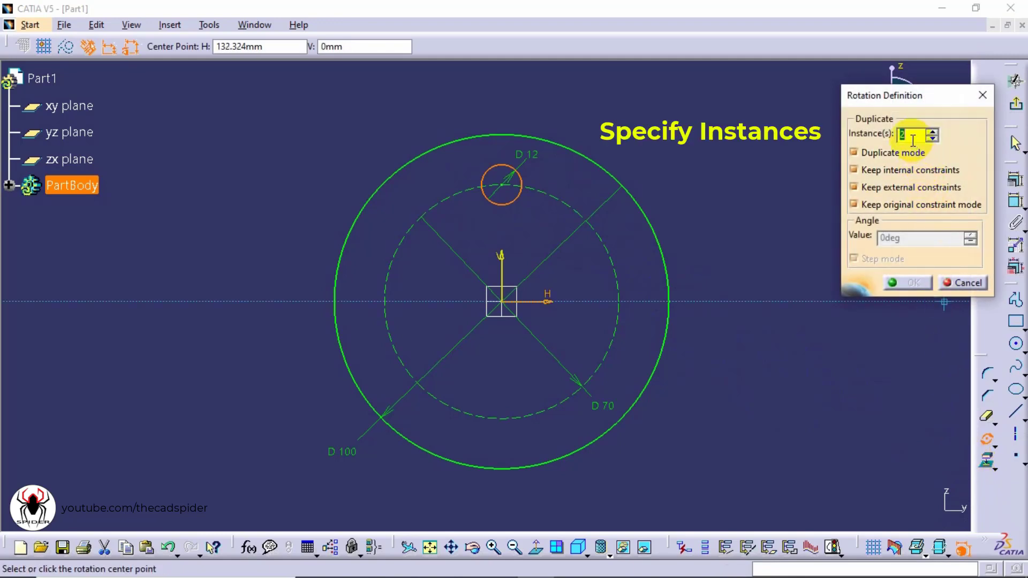
pyautogui.moveTo(911, 134); pyautogui.dragTo(891, 137)
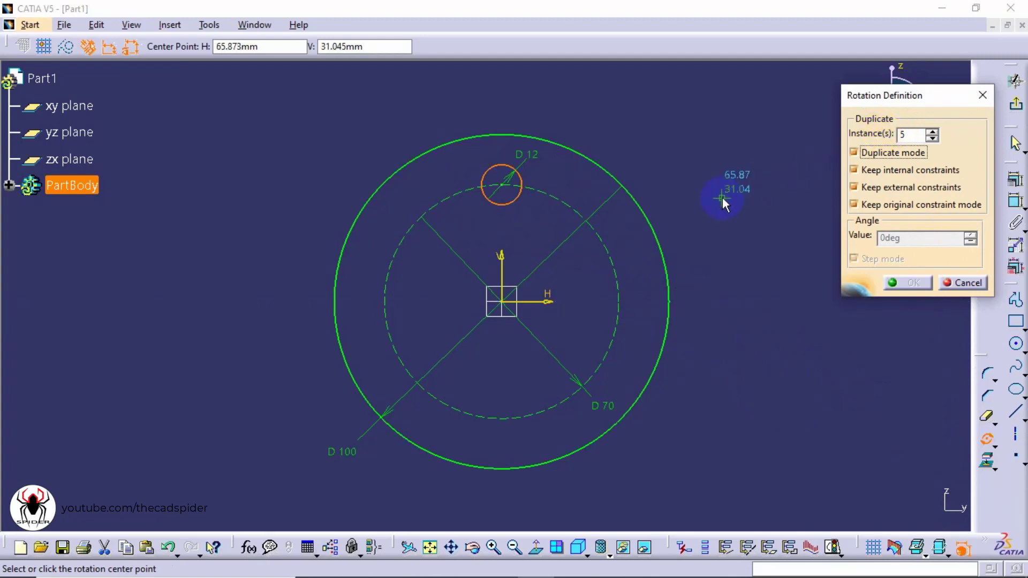
pyautogui.click(504, 303)
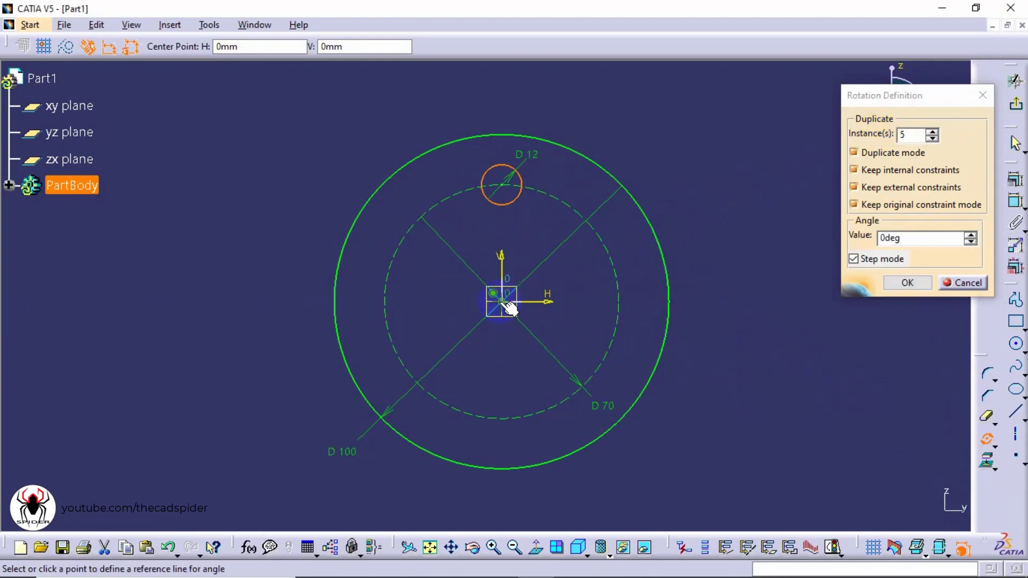
pyautogui.click(506, 184)
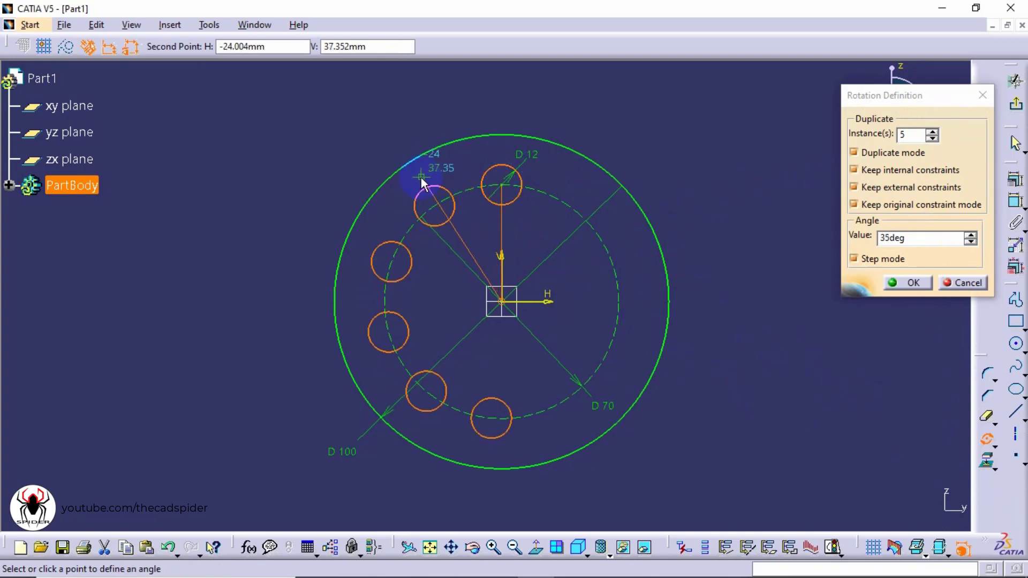
pyautogui.doubleClick(889, 238)
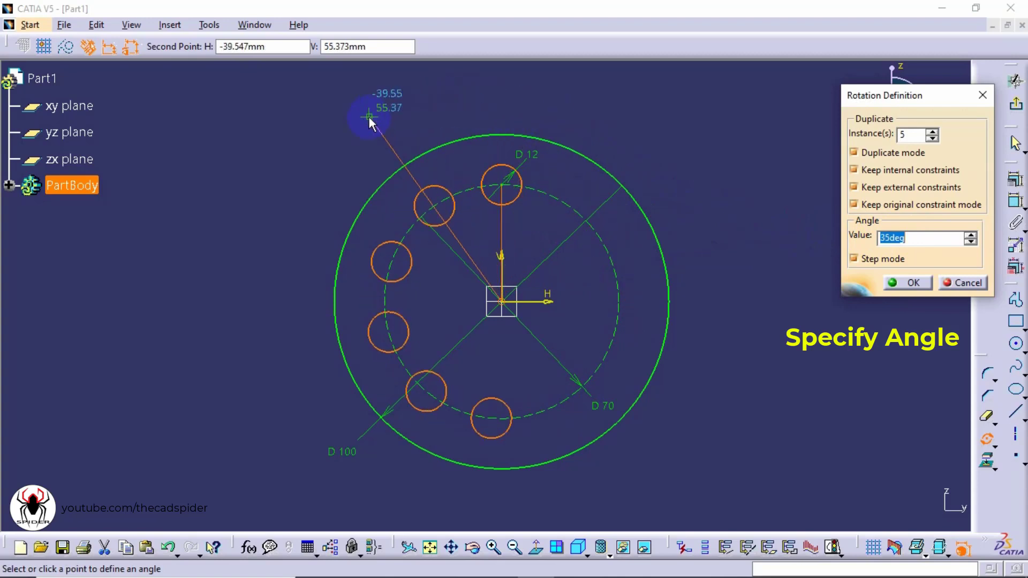
pyautogui.write('60')
pyautogui.press('Return')
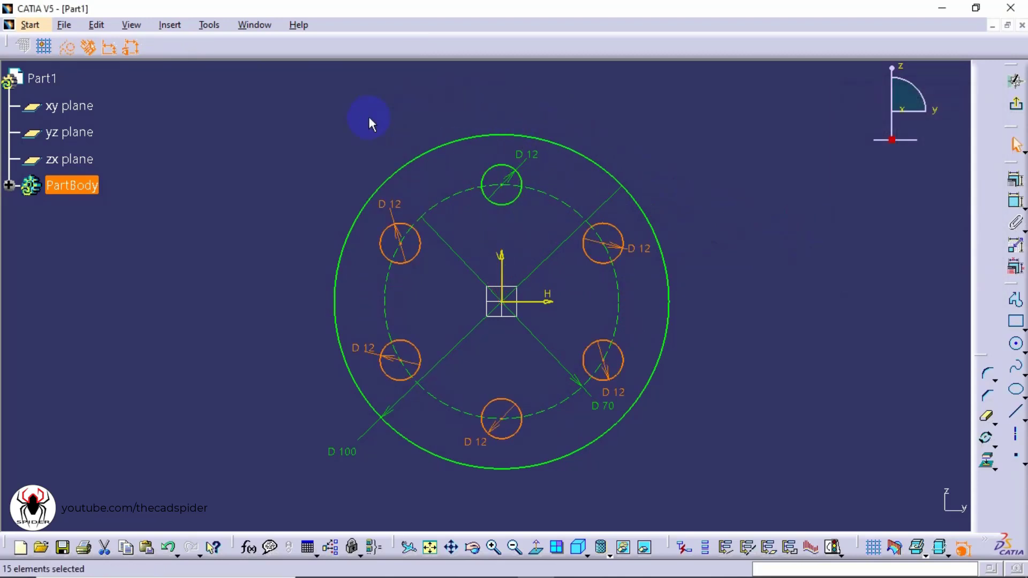
pyautogui.click(368, 117)
pyautogui.click(407, 242)
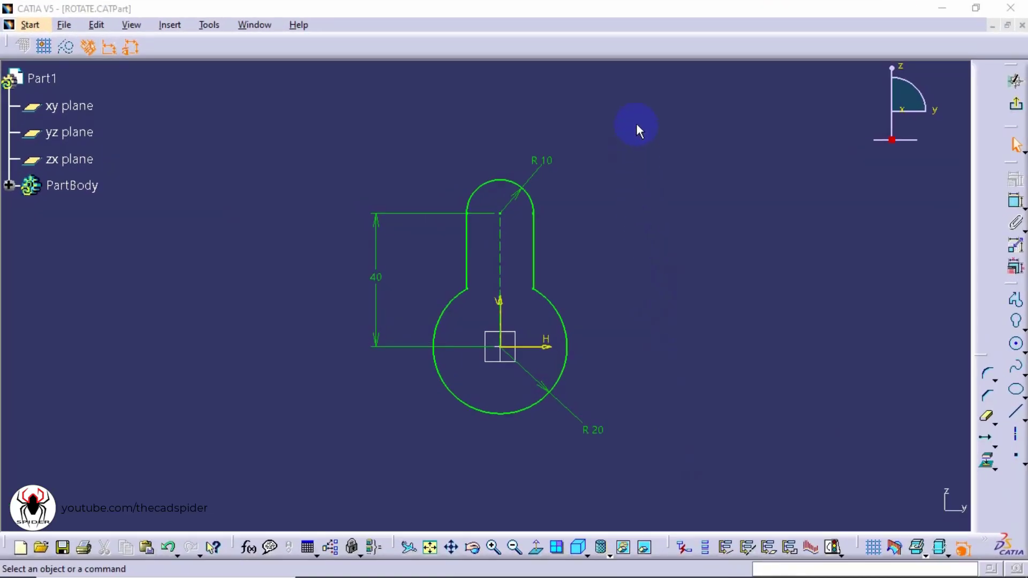
# - Rotate the whole keyhole profile about the origin without duplication, using the slot arc's centre as angle reference, to about 45 degrees
pyautogui.moveTo(636, 123)
pyautogui.mouseDown()
pyautogui.moveTo(471, 352)
pyautogui.moveTo(317, 476)
pyautogui.mouseUp()
pyautogui.moveTo(990, 433); pyautogui.dragTo(970, 452)
pyautogui.click(855, 153)
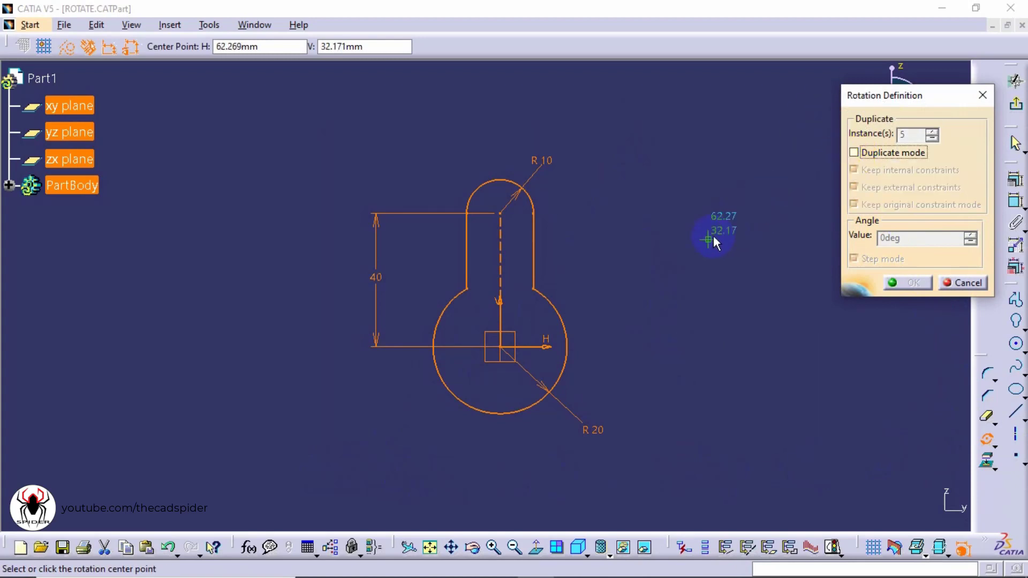
pyautogui.click(503, 349)
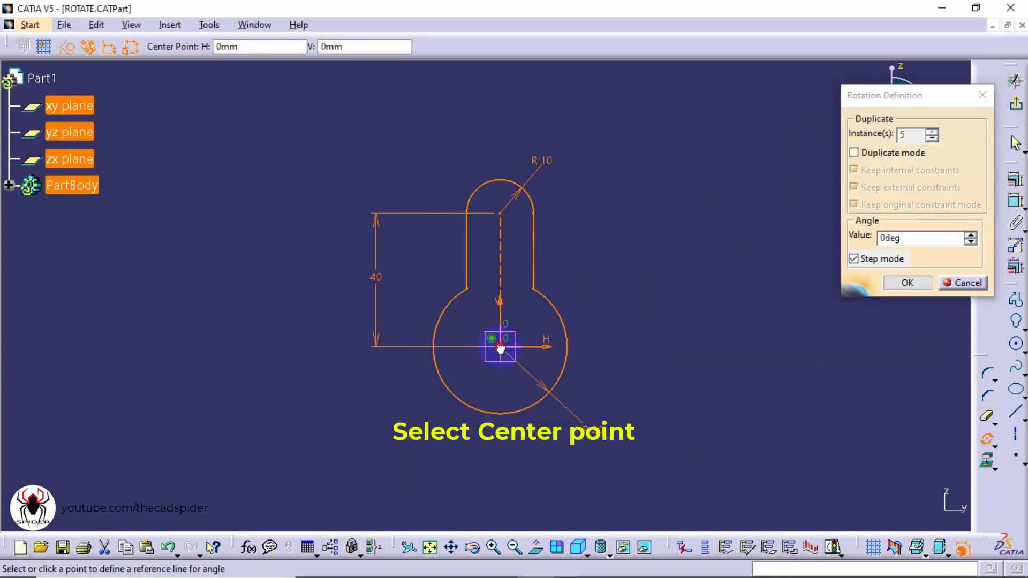
pyautogui.click(501, 214)
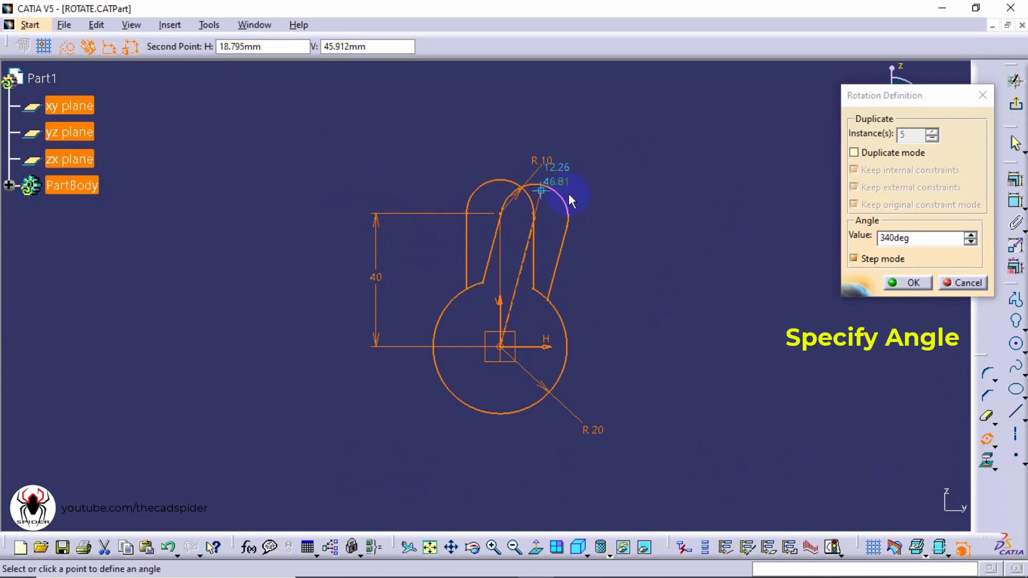
pyautogui.click(849, 241)
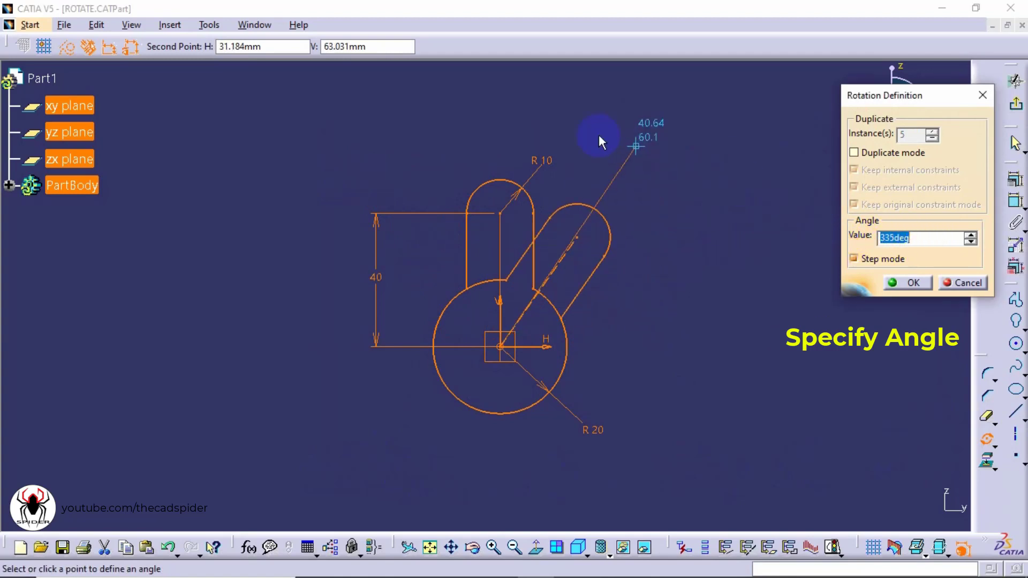
pyautogui.click(327, 140)
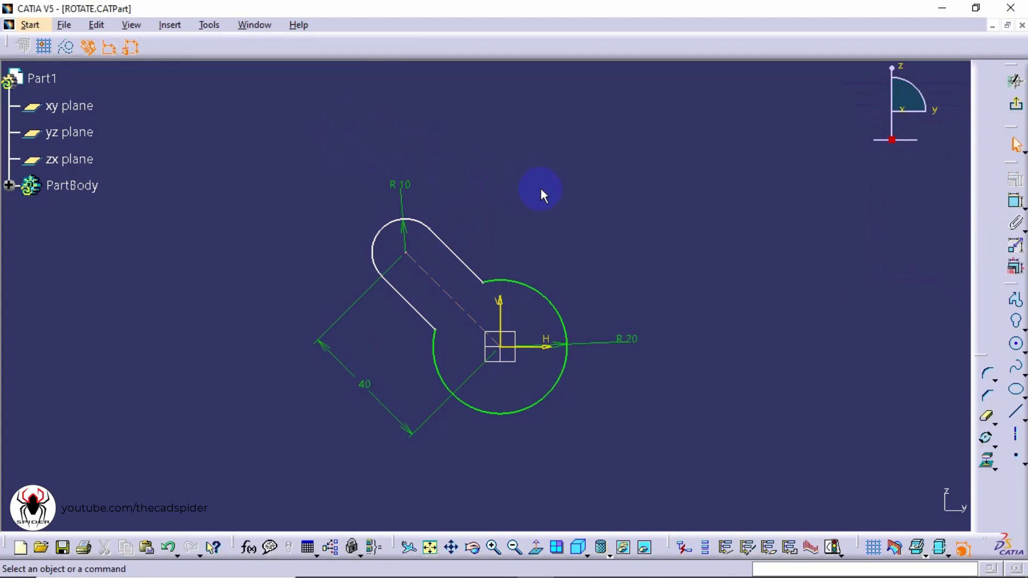
# - Constrain the angle between the vertical axis and the slot's centreline, and set it to 60 degrees
pyautogui.click(1015, 202)
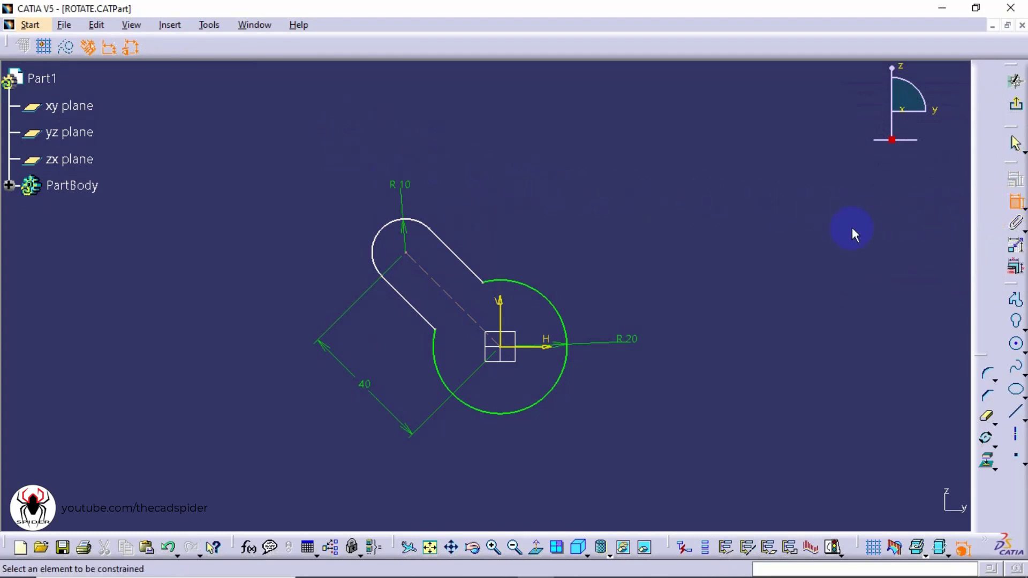
pyautogui.click(502, 306)
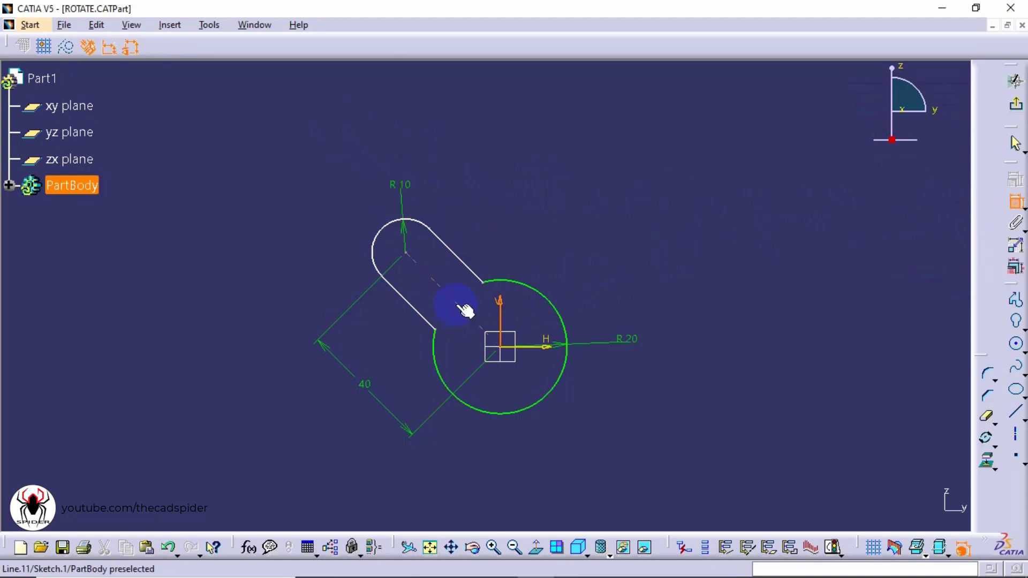
pyautogui.click(459, 306)
pyautogui.click(380, 143)
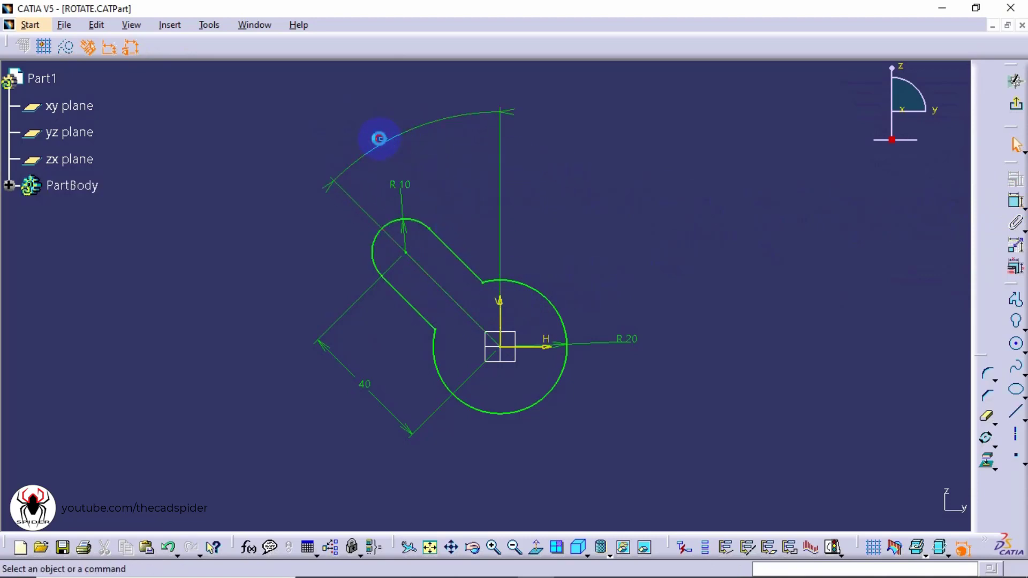
pyautogui.doubleClick(378, 141)
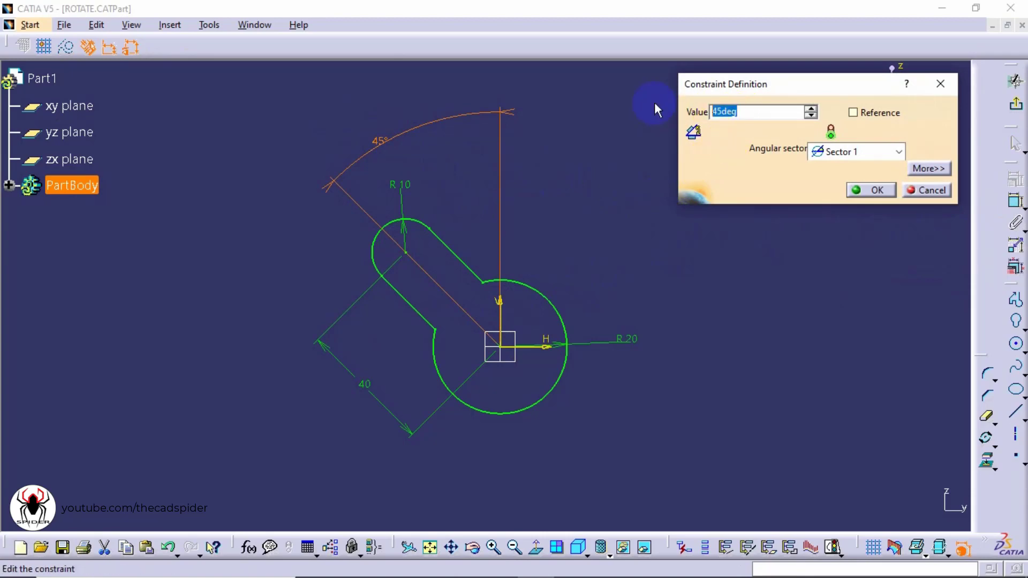
pyautogui.write('60')
pyautogui.press('Return')
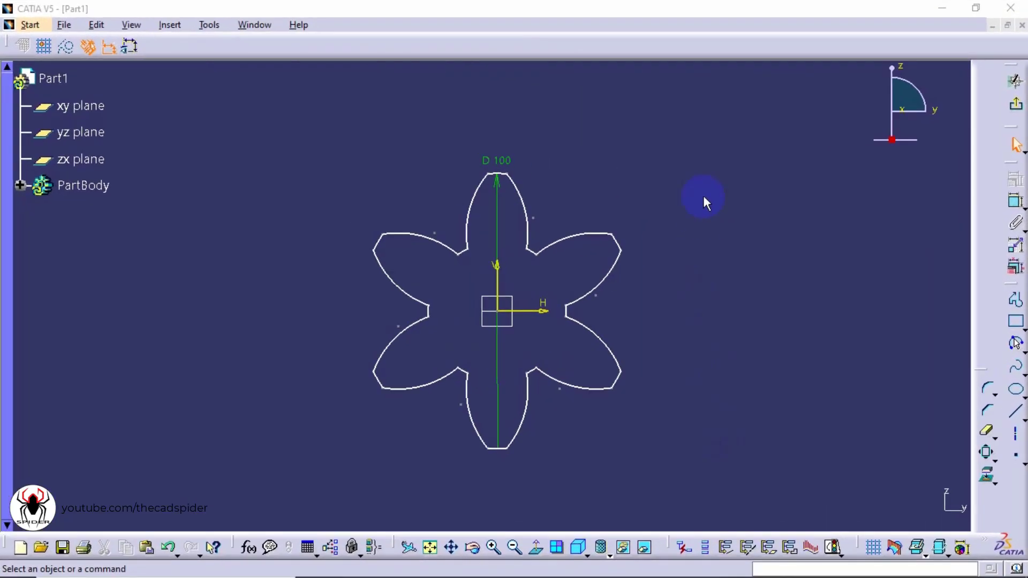
# - Scale the entire six-petal profile about the origin by 1.5, with Duplicate mode on to keep the original
pyautogui.moveTo(685, 120)
pyautogui.mouseDown()
pyautogui.moveTo(643, 192)
pyautogui.moveTo(276, 491)
pyautogui.mouseUp()
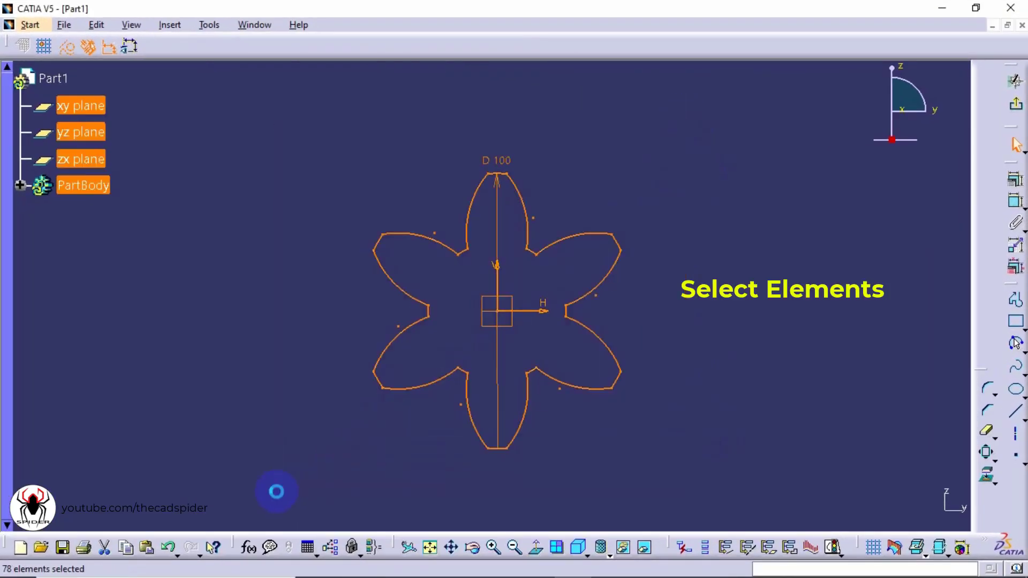
pyautogui.click(988, 456)
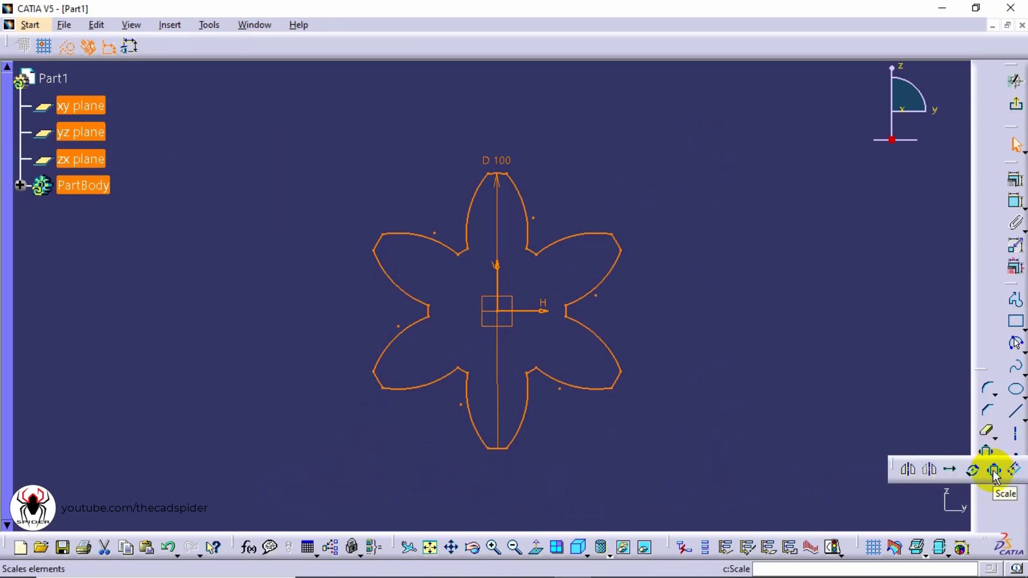
pyautogui.click(995, 472)
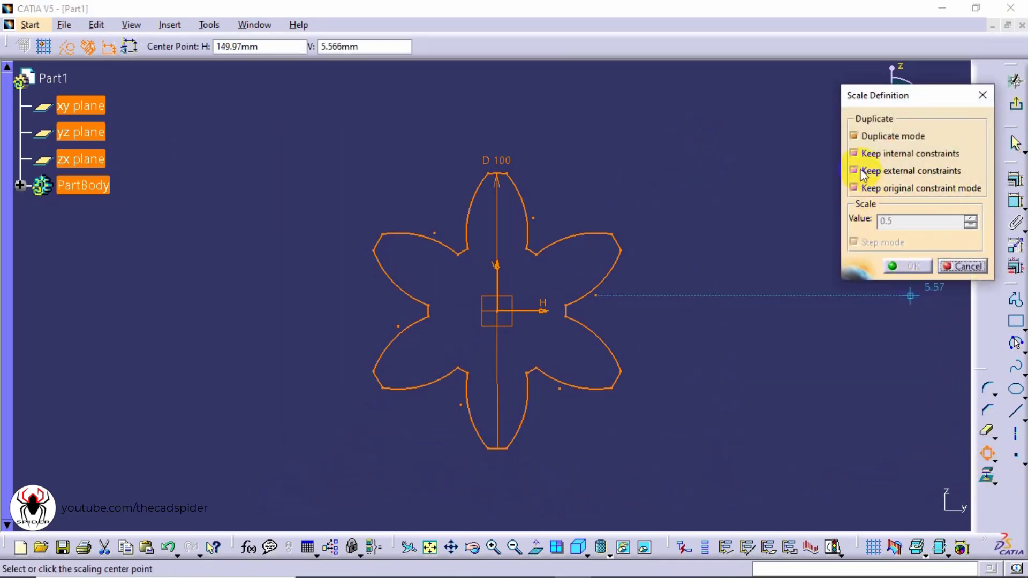
pyautogui.click(861, 141)
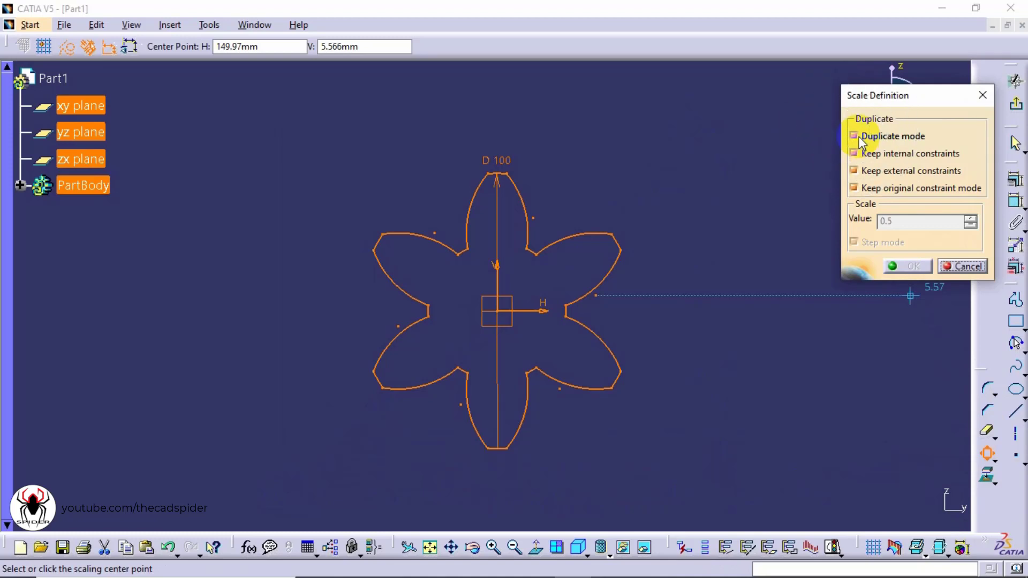
pyautogui.click(498, 310)
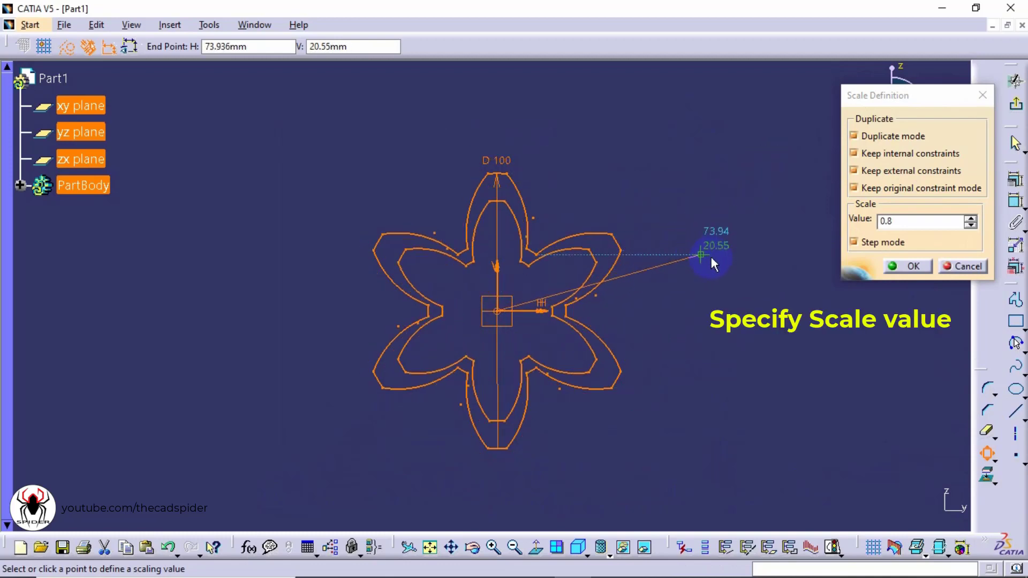
pyautogui.moveTo(895, 220); pyautogui.dragTo(867, 224)
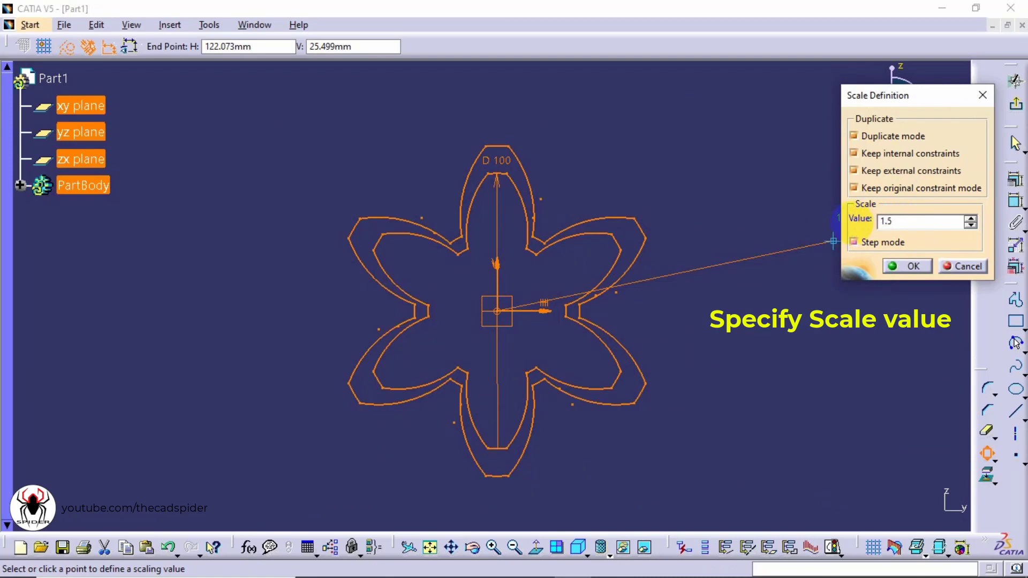
pyautogui.write('1.5')
pyautogui.click(909, 265)
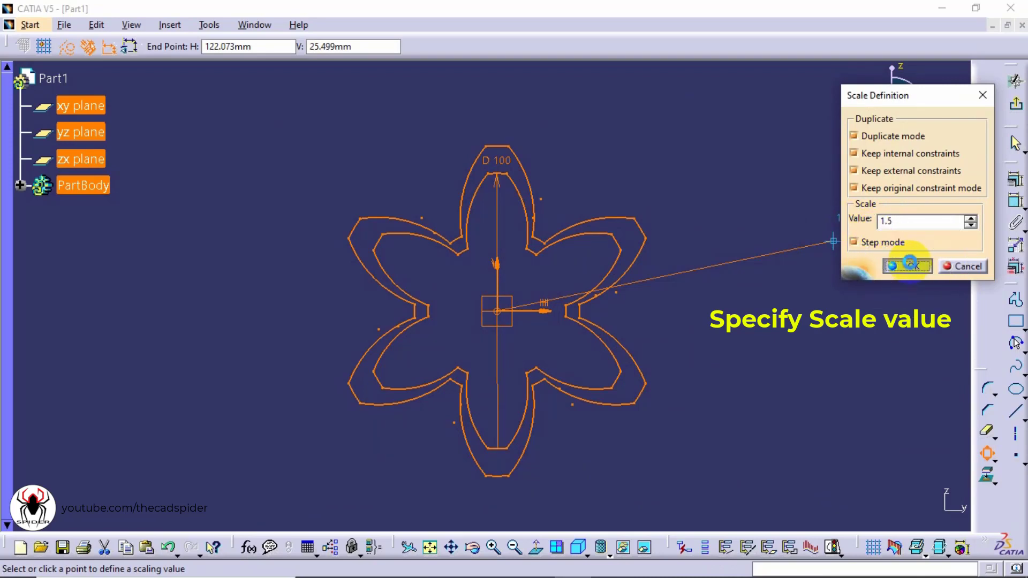
pyautogui.click(834, 268)
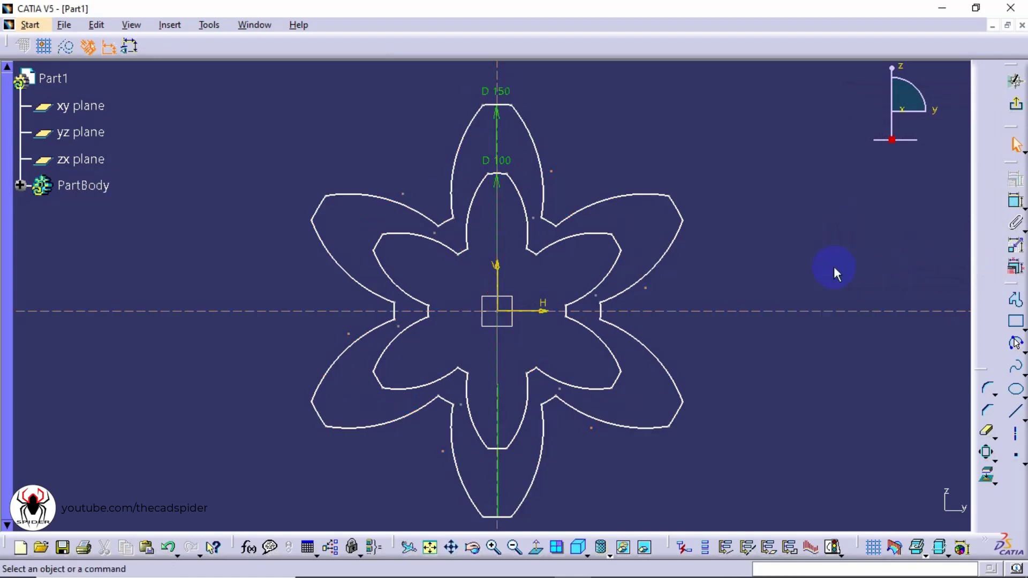
pyautogui.keyDown('ctrl'); pyautogui.moveTo(522, 251); pyautogui.dragTo(504, 265, button='middle'); pyautogui.keyUp('ctrl')
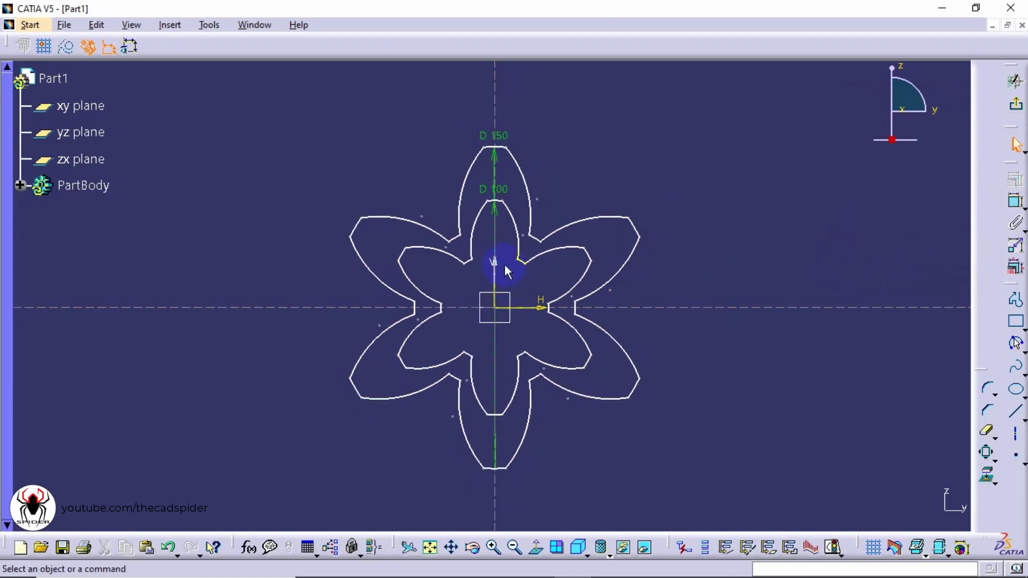
pyautogui.click(504, 195)
pyautogui.moveTo(510, 144); pyautogui.dragTo(520, 129)
pyautogui.click(591, 150)
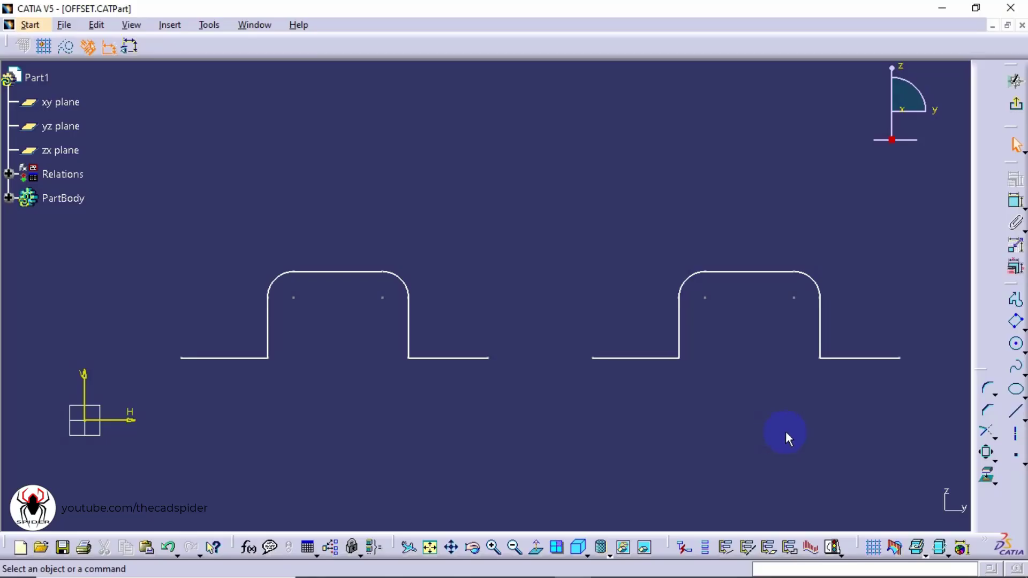
# - Offset only the top line of the first hat-shaped profile 20 mm upwards with No Propagation
pyautogui.moveTo(987, 454); pyautogui.dragTo(1014, 474)
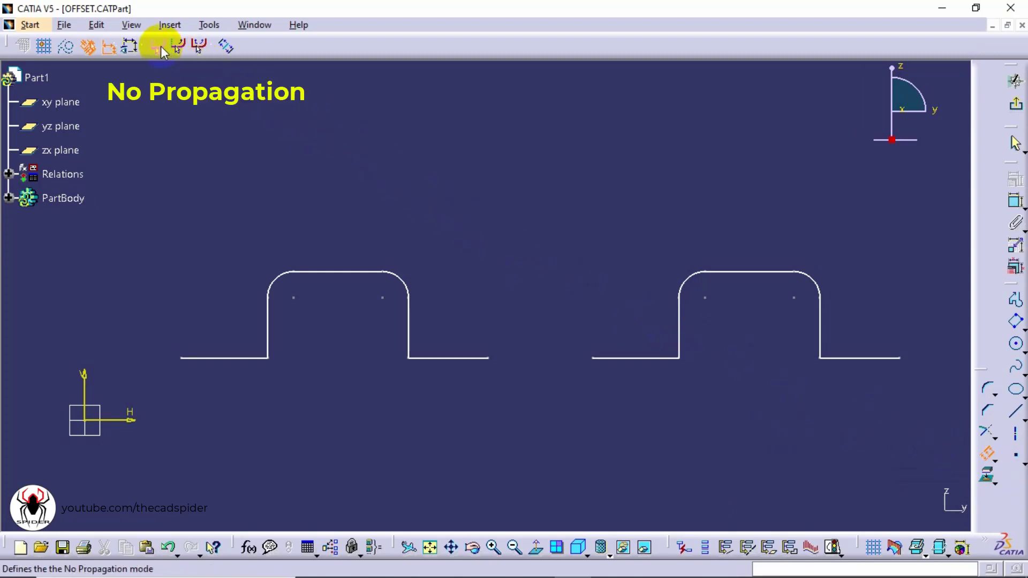
pyautogui.click(336, 271)
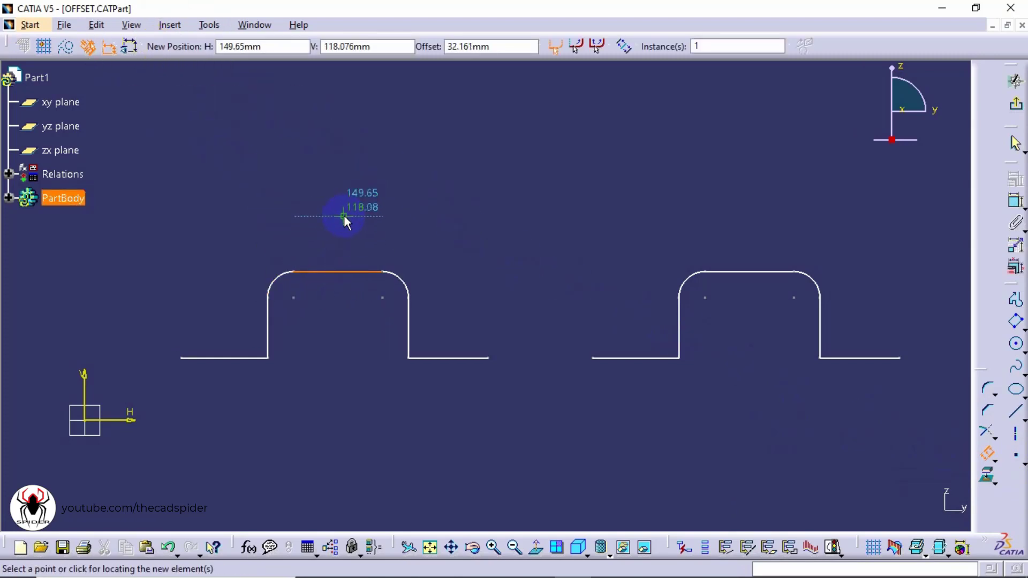
pyautogui.press('Tab')
pyautogui.press('Tab')
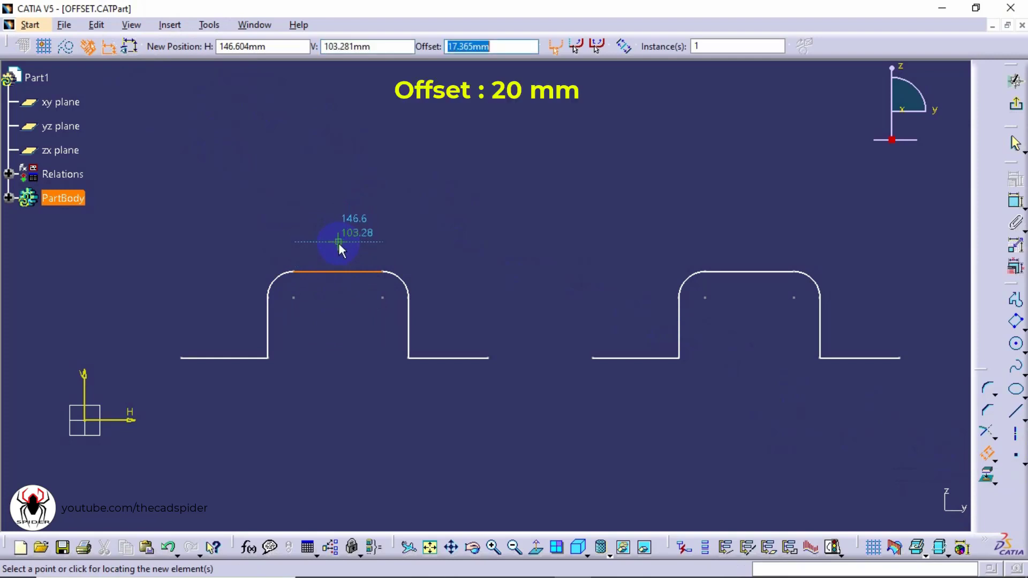
pyautogui.write('20')
pyautogui.press('Return')
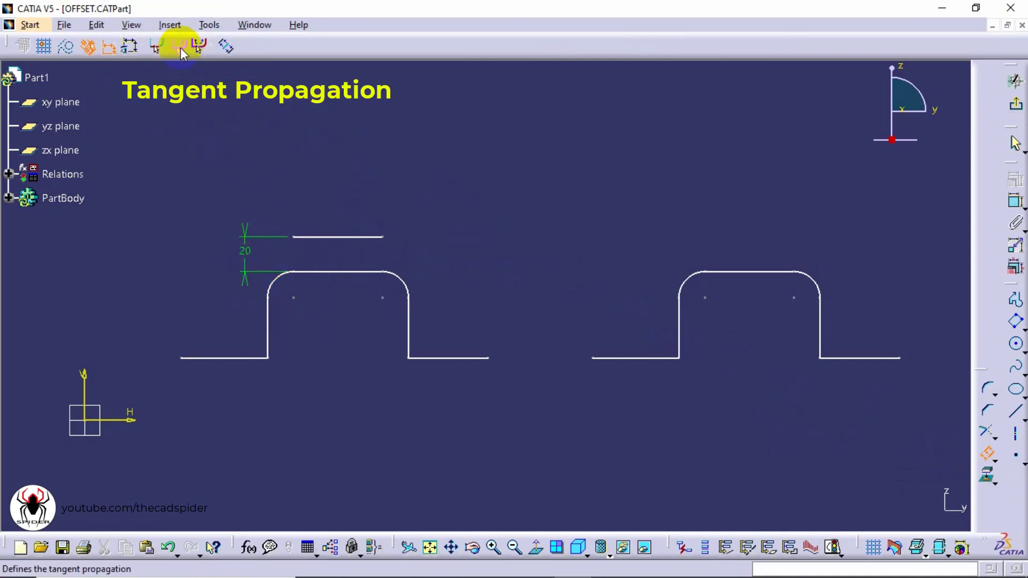
# - Offset the second hat-shaped profile's top line 20 mm outwards with Tangent Propagation, including its arcs and vertical sides
pyautogui.click(181, 51)
pyautogui.moveTo(546, 245)
pyautogui.mouseDown(button='middle')
pyautogui.moveTo(328, 239)
pyautogui.moveTo(370, 253)
pyautogui.mouseUp(button='middle')
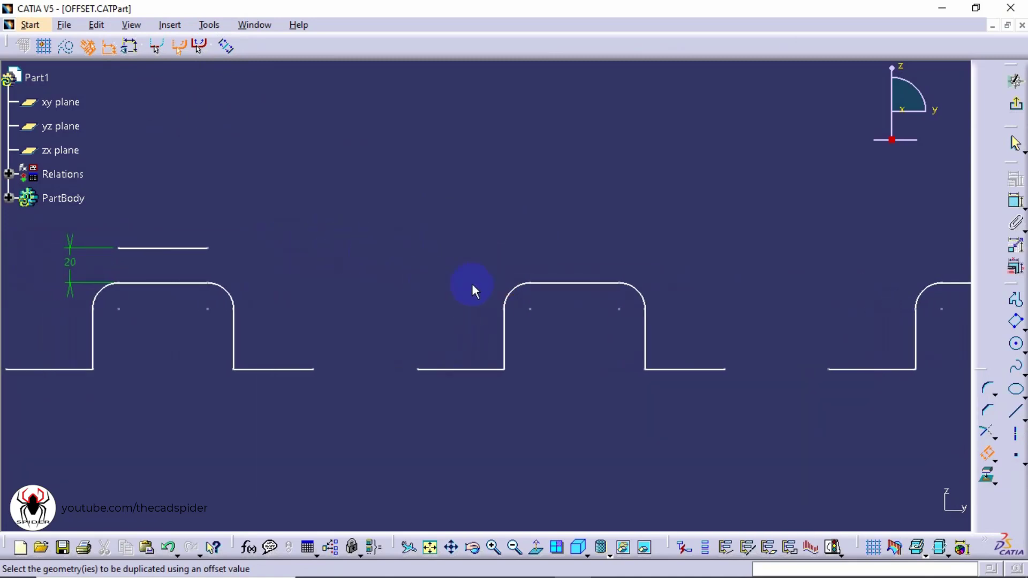
pyautogui.moveTo(472, 285)
pyautogui.keyDown('ctrl'); pyautogui.mouseDown(button='middle')
pyautogui.moveTo(471, 265)
pyautogui.moveTo(532, 285)
pyautogui.mouseUp(button='middle'); pyautogui.keyUp('ctrl')
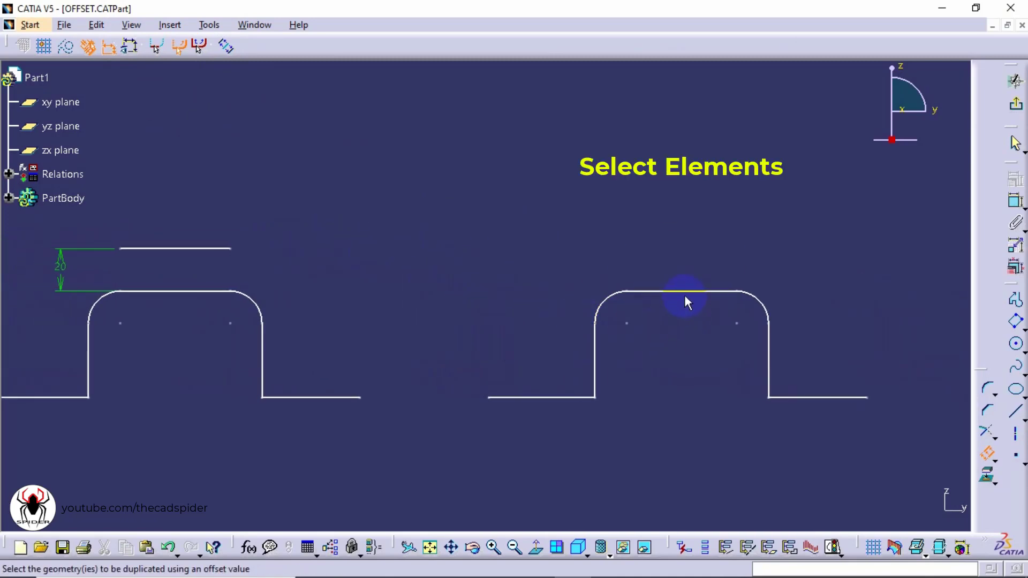
pyautogui.click(684, 291)
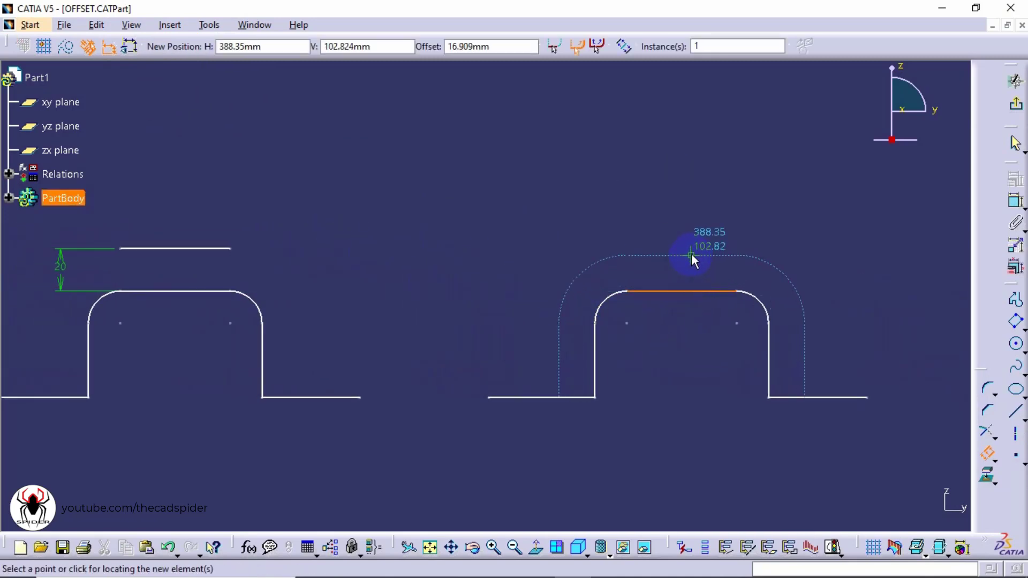
pyautogui.press('Tab')
pyautogui.write('20')
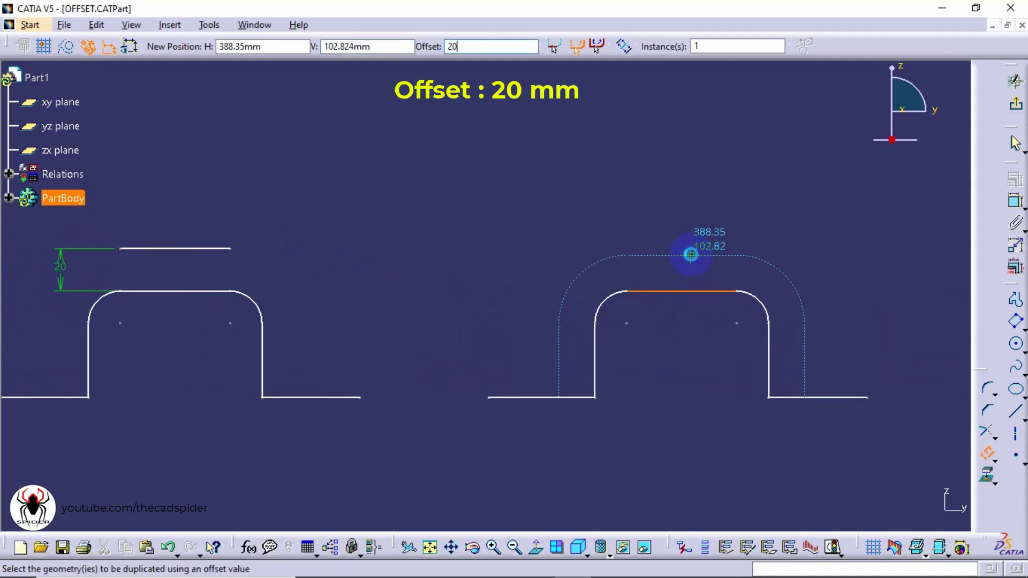
pyautogui.press('Return')
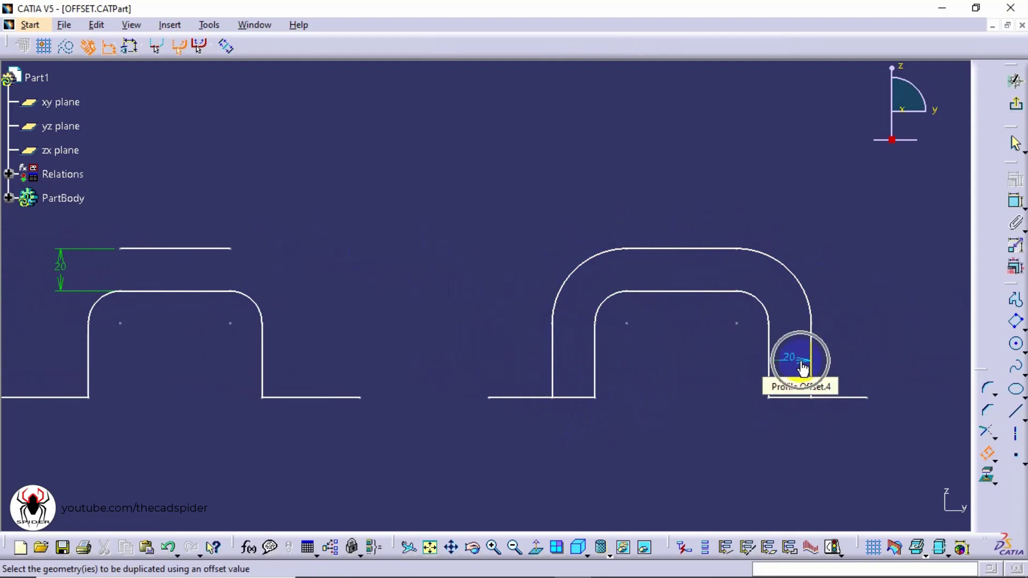
# - Offset the third hat-shaped profile 20 mm outwards from its top line with point propagation through all connected elements
pyautogui.click(199, 47)
pyautogui.moveTo(719, 390); pyautogui.dragTo(357, 415, button='middle')
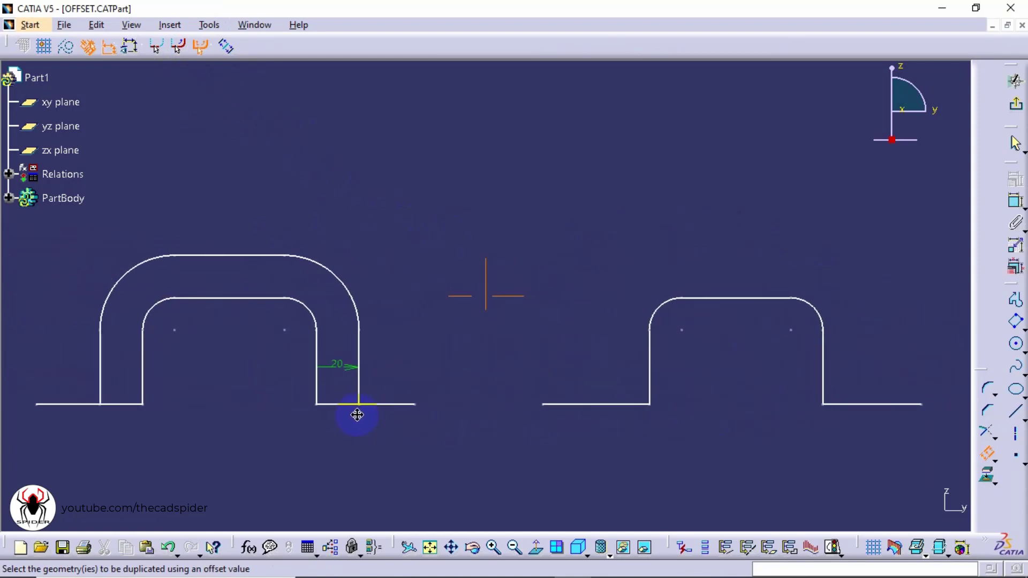
pyautogui.click(731, 298)
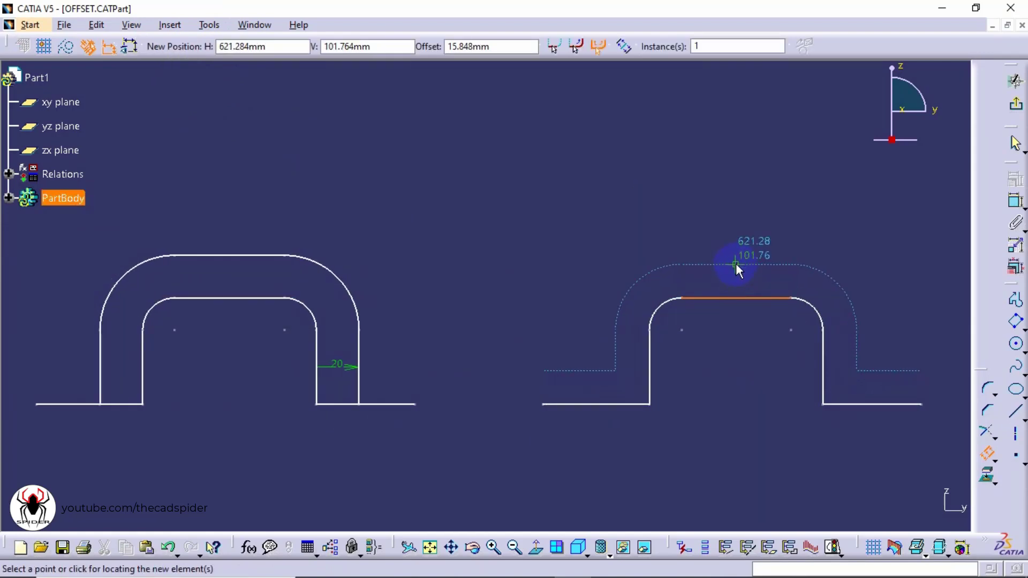
pyautogui.press('Tab')
pyautogui.press('Tab')
pyautogui.write('20')
pyautogui.press('Return')
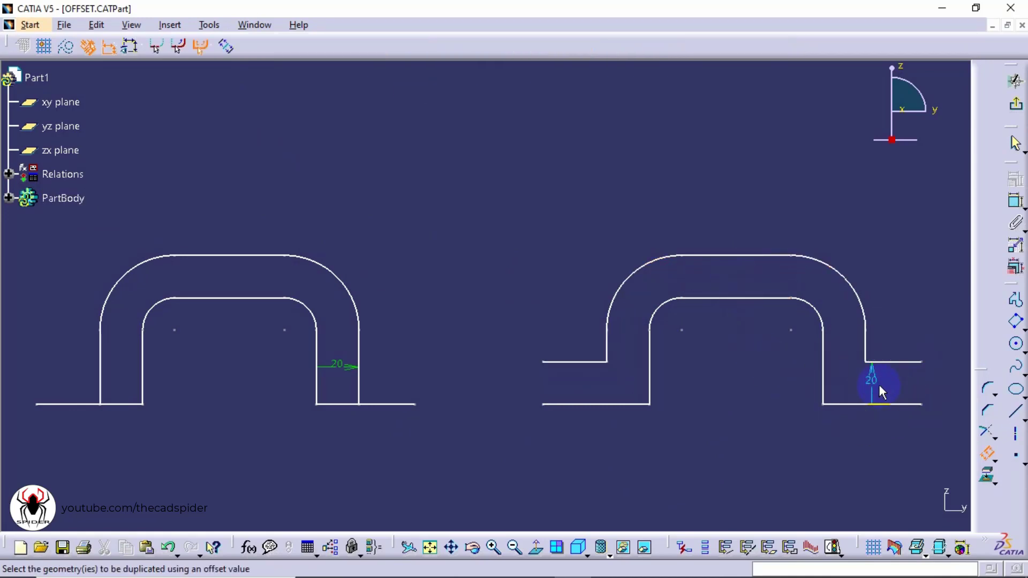
# - Offset the rounded-corner profile 15 mm to both sides from its top line using Both Side Offset
pyautogui.moveTo(902, 388)
pyautogui.mouseDown(button='middle')
pyautogui.moveTo(652, 381)
pyautogui.moveTo(330, 390)
pyautogui.moveTo(263, 424)
pyautogui.moveTo(671, 361)
pyautogui.moveTo(645, 345)
pyautogui.moveTo(641, 285)
pyautogui.mouseUp(button='middle')
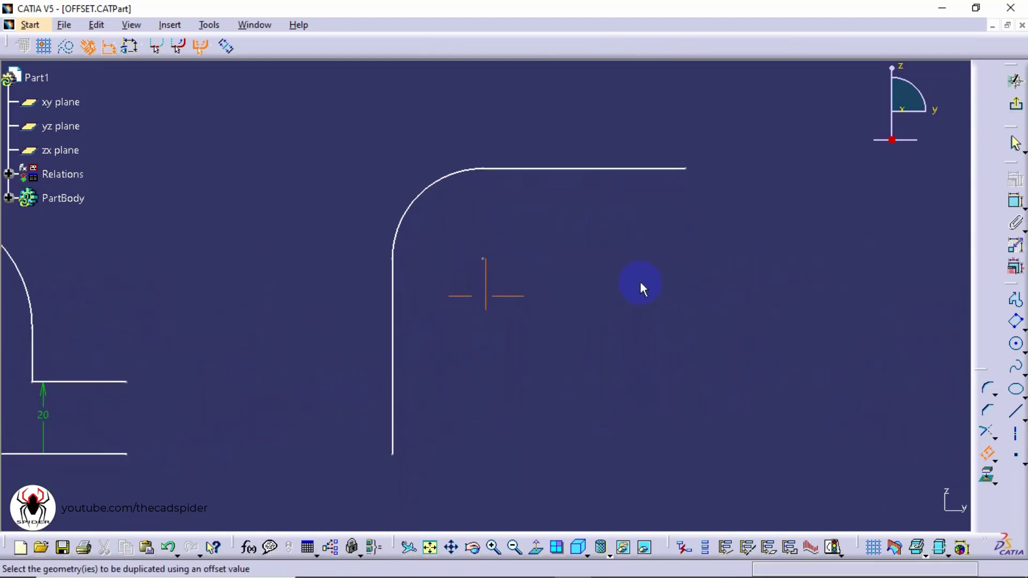
pyautogui.click(228, 47)
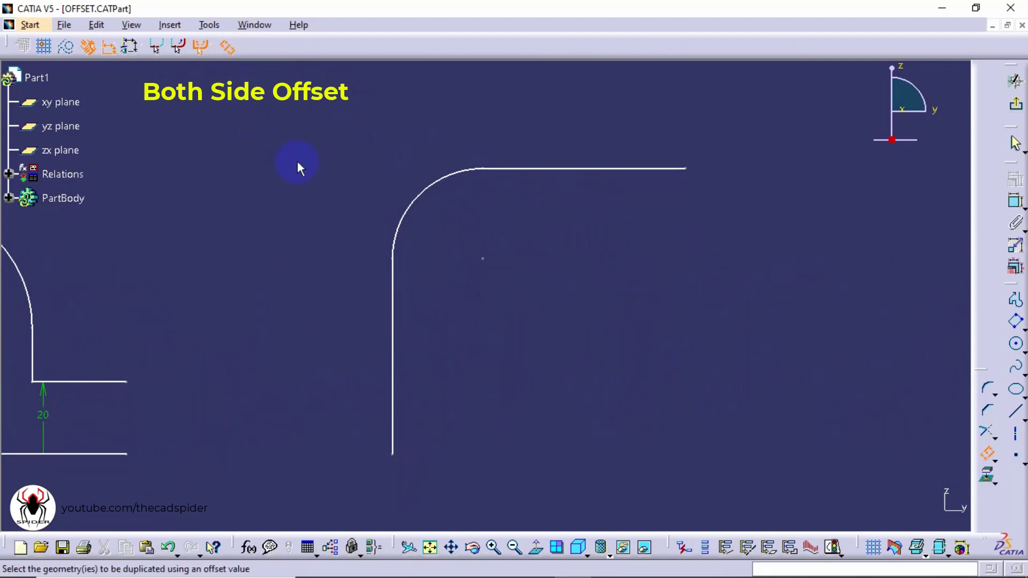
pyautogui.click(552, 168)
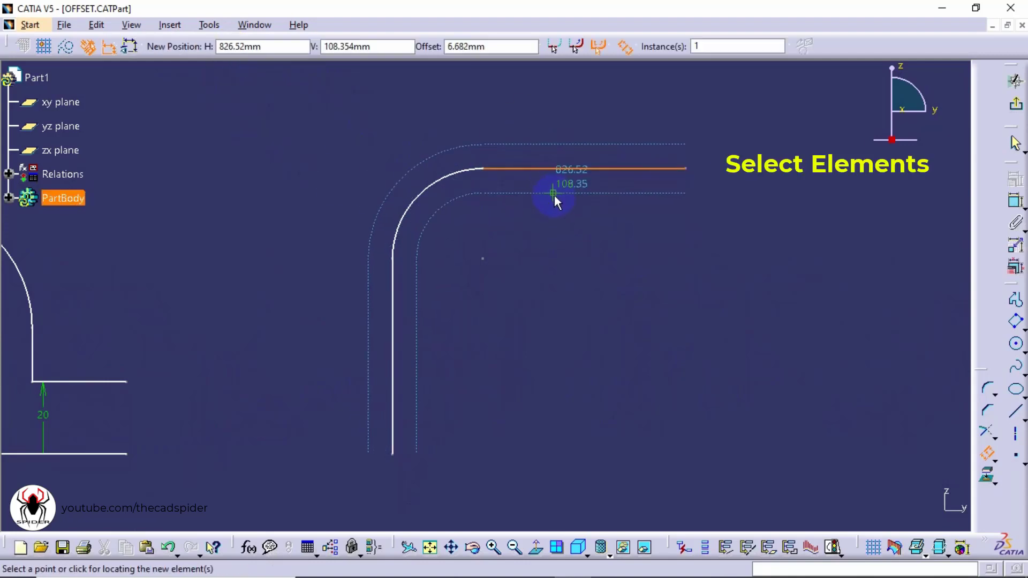
pyautogui.press('Tab')
pyautogui.press('Tab')
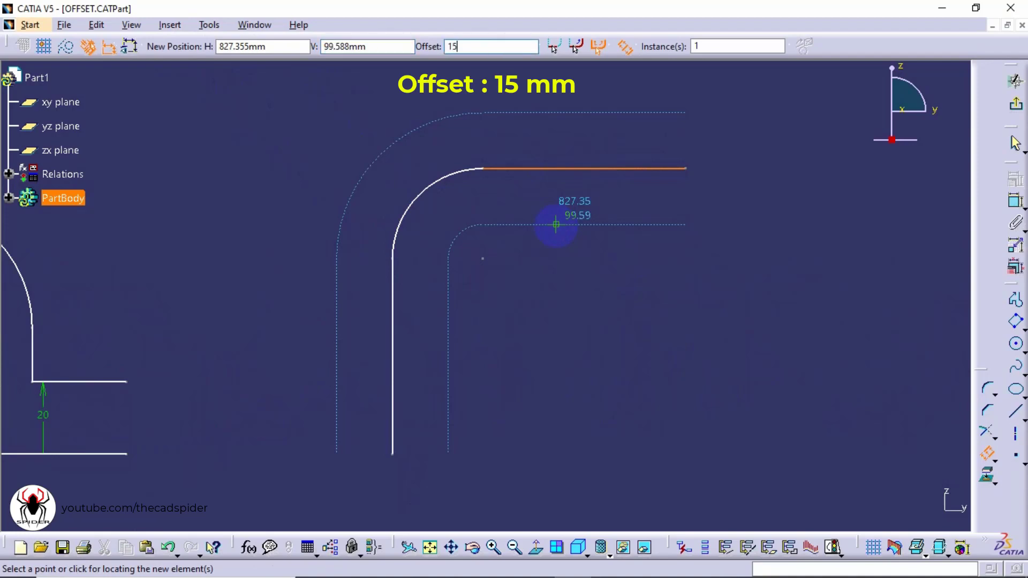
pyautogui.press('Return')
pyautogui.moveTo(587, 317); pyautogui.dragTo(580, 357, button='middle')
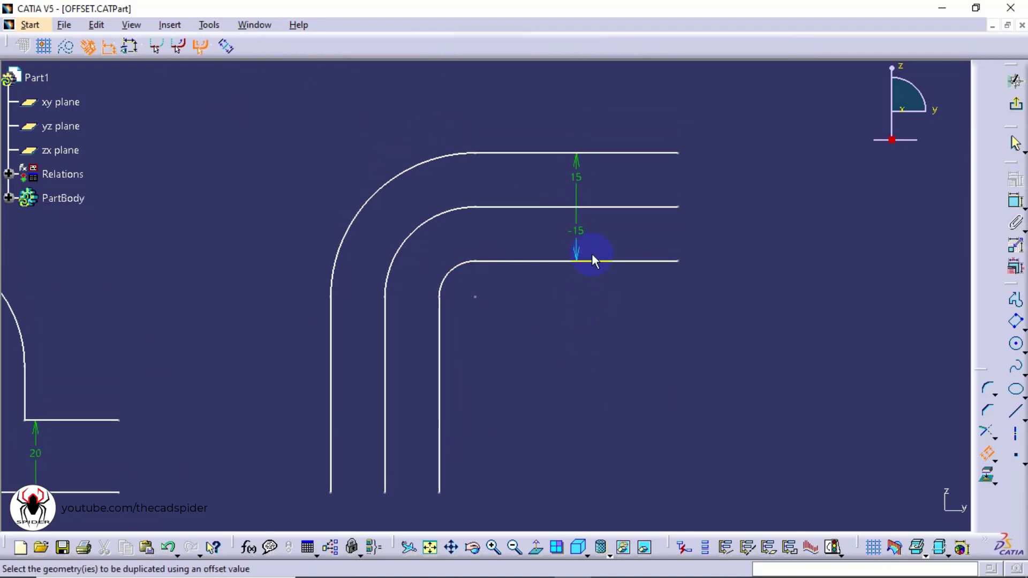
pyautogui.press('ctrl')
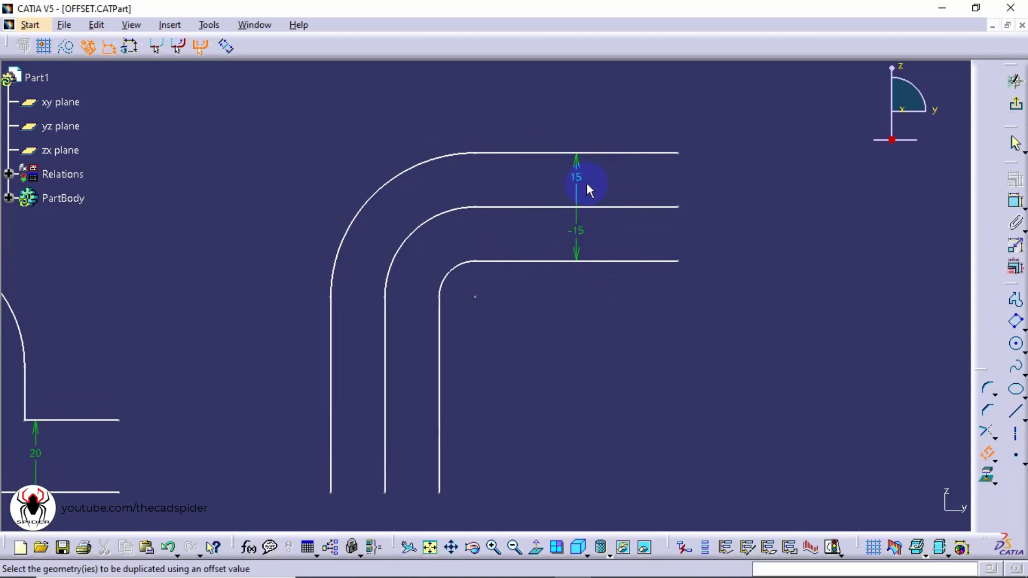
# - Offset the circle outwards with 3 instances spaced 10 mm apart, with Both Side Offset turned off
pyautogui.moveTo(661, 175)
pyautogui.mouseDown(button='middle')
pyautogui.moveTo(654, 202)
pyautogui.moveTo(696, 360)
pyautogui.moveTo(428, 353)
pyautogui.moveTo(519, 374)
pyautogui.moveTo(516, 324)
pyautogui.mouseUp(button='middle')
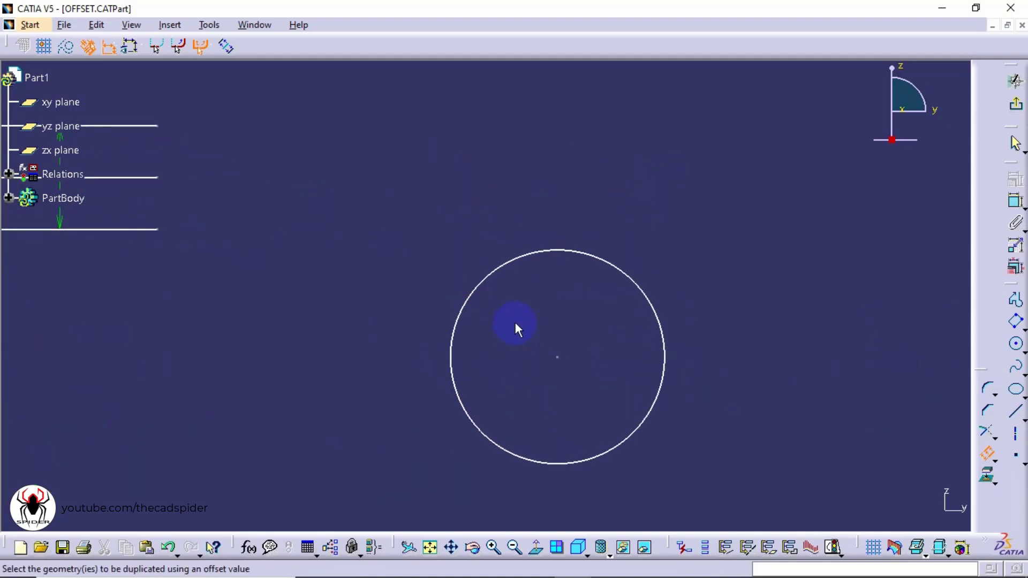
pyautogui.click(598, 274)
pyautogui.press('ctrl')
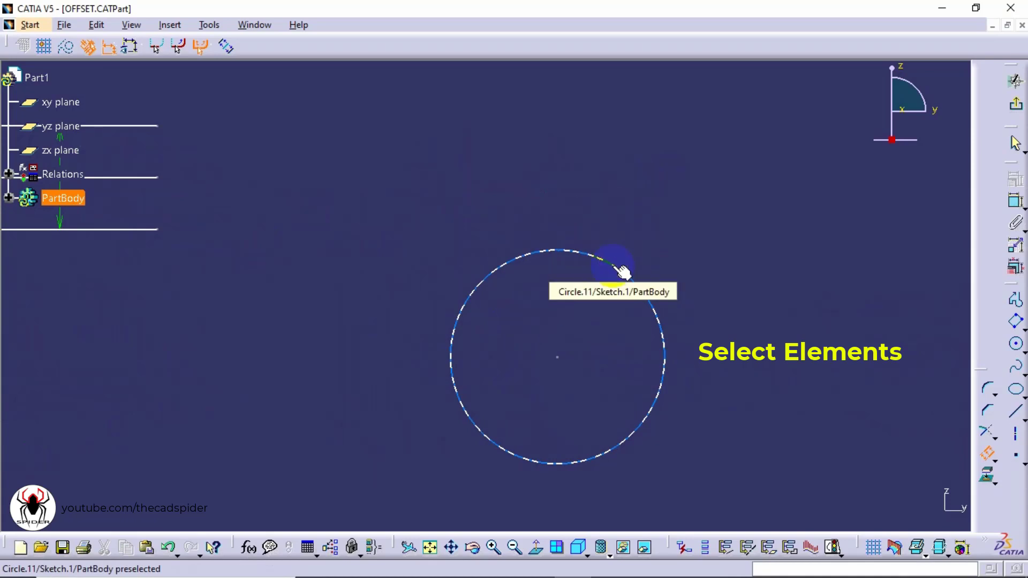
pyautogui.click(614, 268)
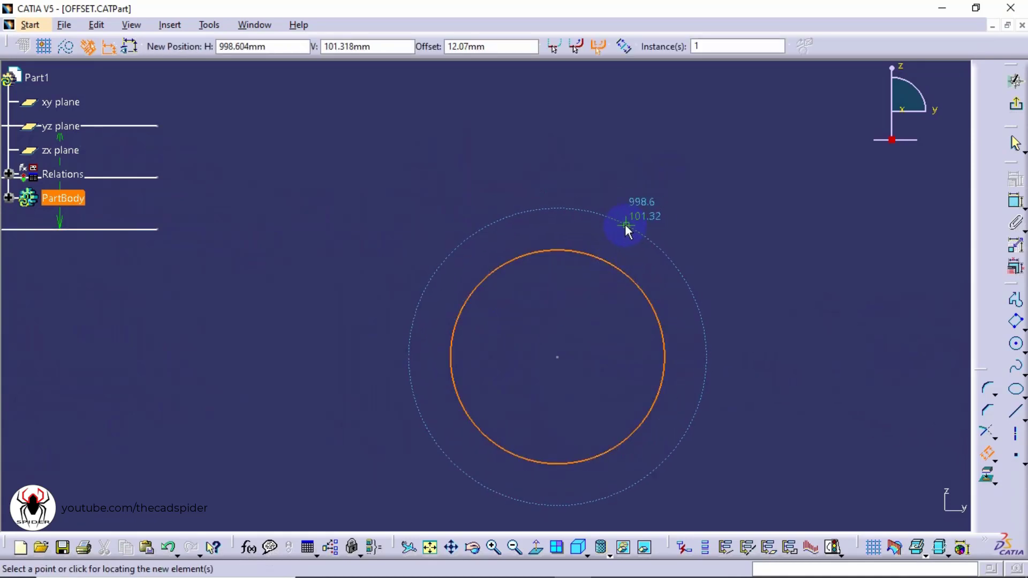
pyautogui.doubleClick(705, 47)
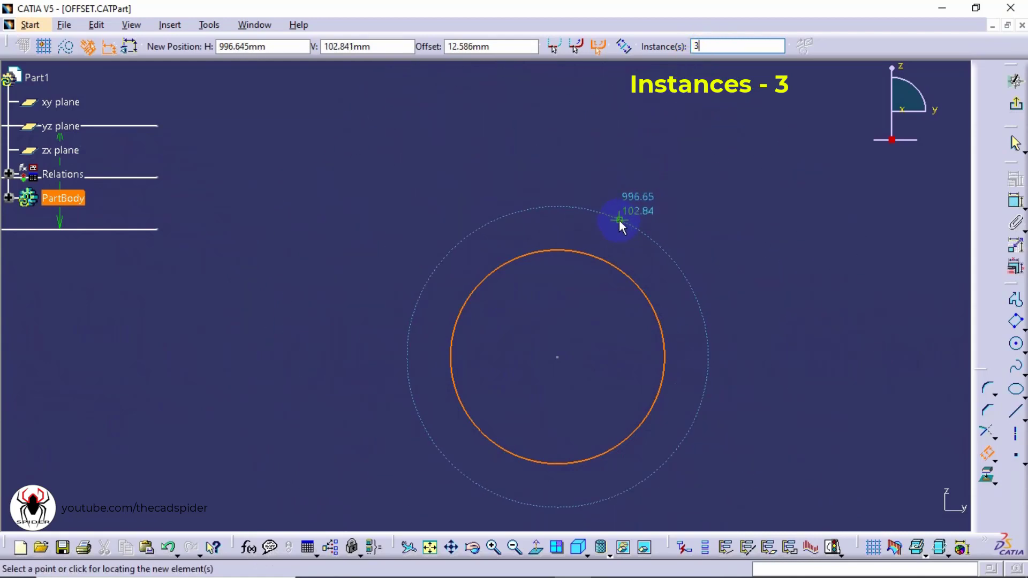
pyautogui.press('Tab')
pyautogui.press('Tab')
pyautogui.press('Tab')
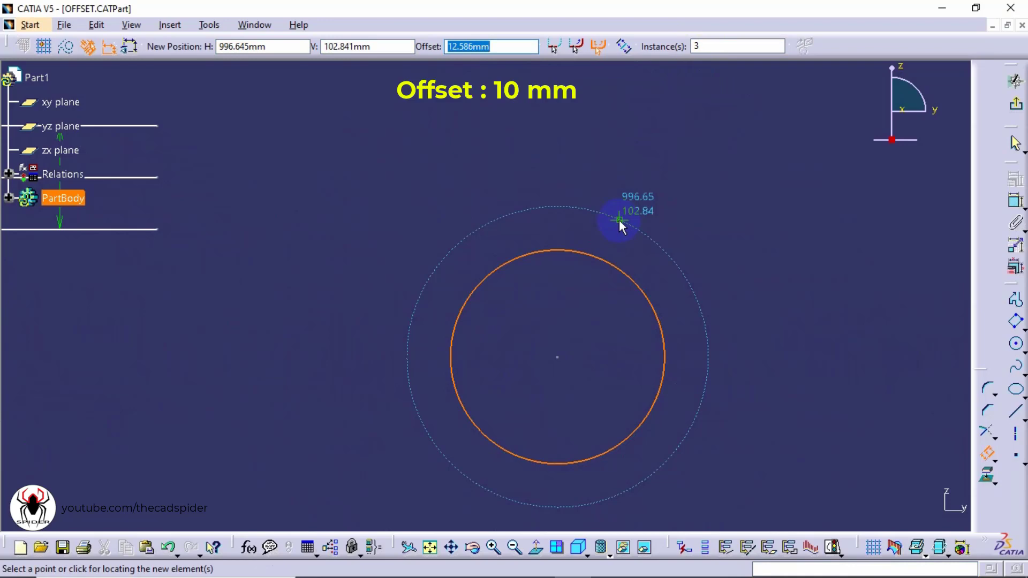
pyautogui.press('Return')
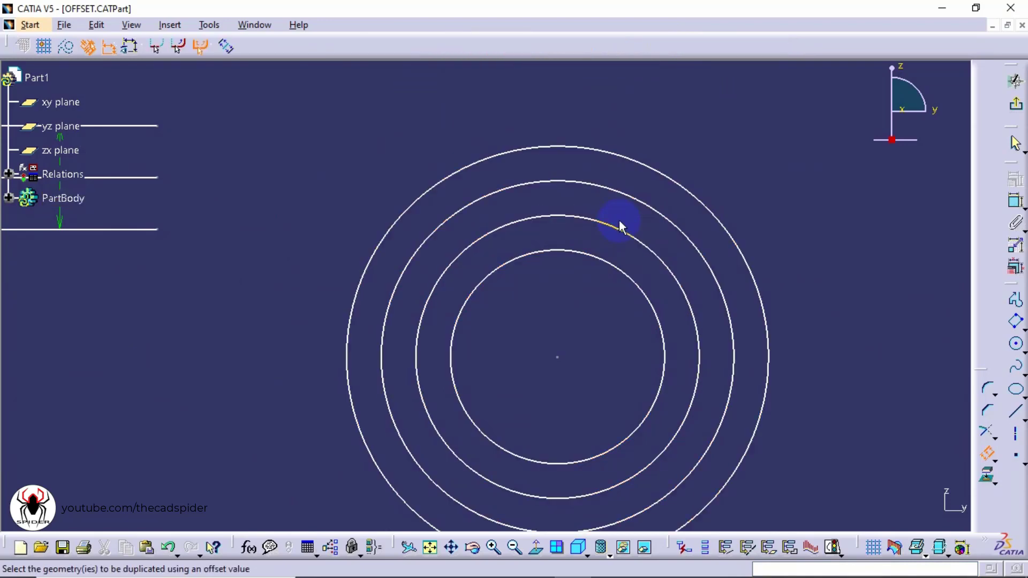
# - Review the concentric offset circles, comparing them with the other offset examples across the whole sketch
pyautogui.keyDown('ctrl'); pyautogui.moveTo(620, 170); pyautogui.dragTo(608, 192, button='middle'); pyautogui.keyUp('ctrl')
pyautogui.moveTo(604, 333); pyautogui.dragTo(608, 287, button='middle')
pyautogui.click(627, 257)
pyautogui.click(672, 241)
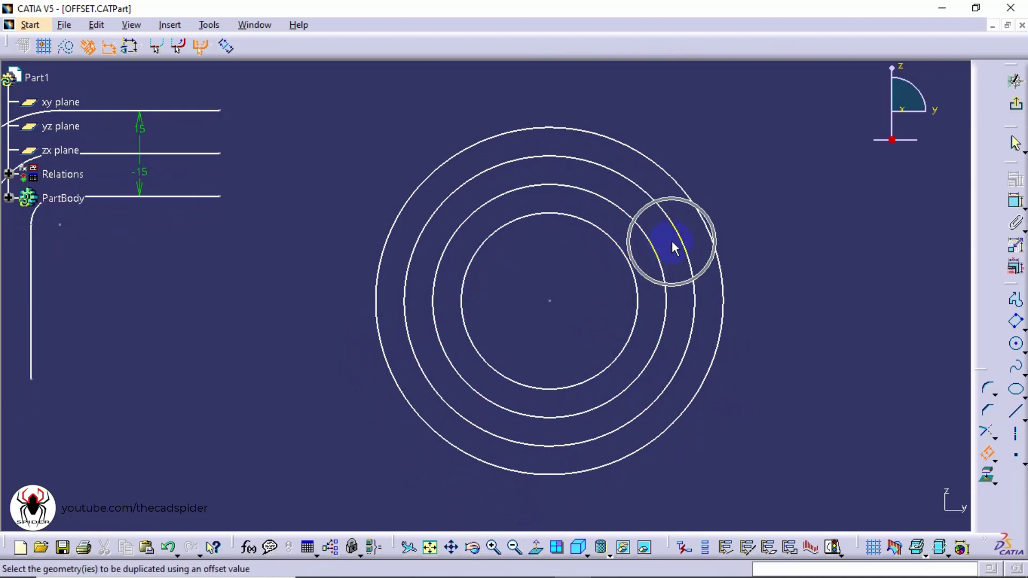
pyautogui.click(699, 235)
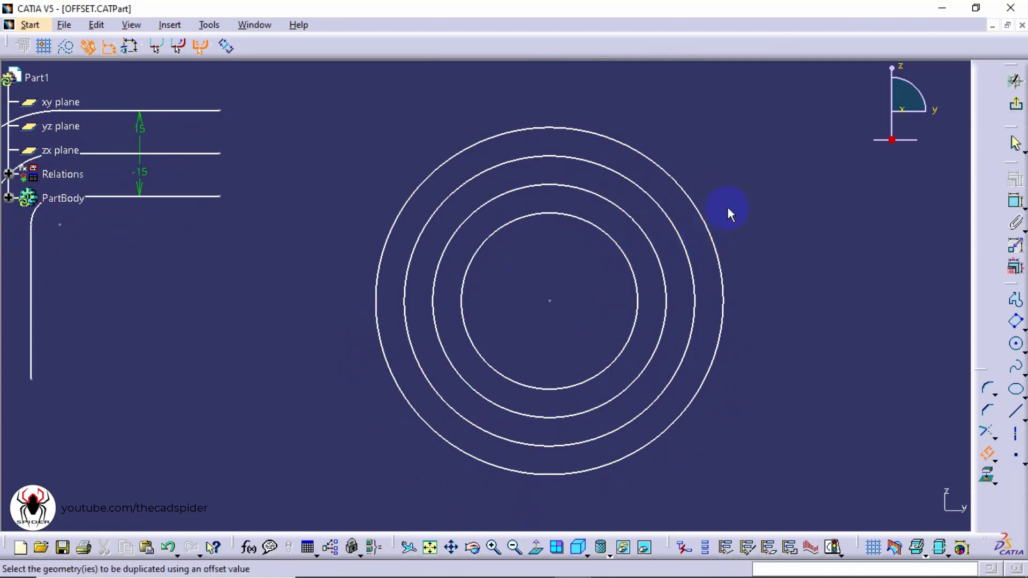
pyautogui.moveTo(728, 207)
pyautogui.keyDown('ctrl'); pyautogui.mouseDown(button='middle')
pyautogui.moveTo(668, 321)
pyautogui.moveTo(390, 413)
pyautogui.moveTo(677, 413)
pyautogui.mouseUp(button='middle'); pyautogui.keyUp('ctrl')
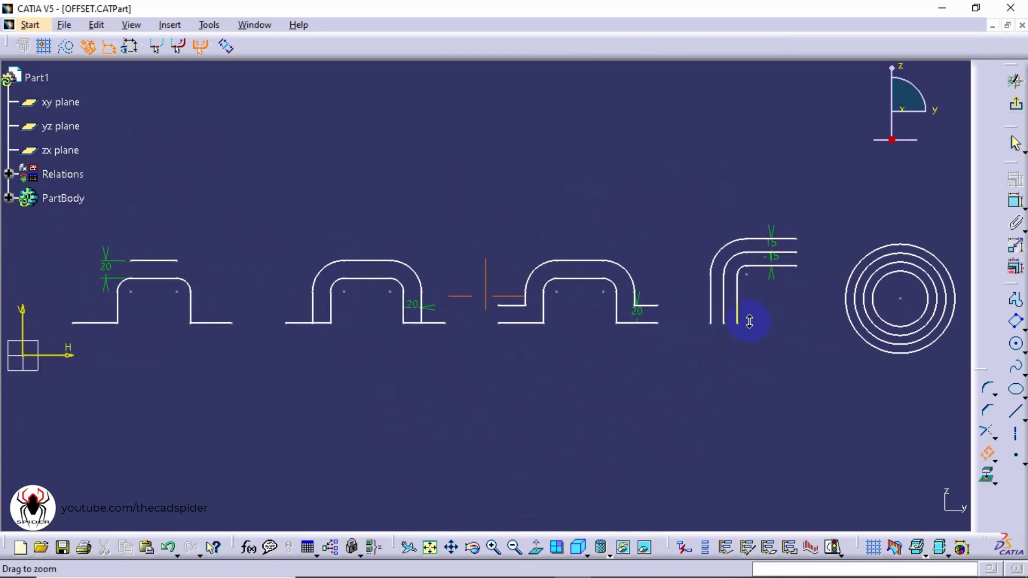
pyautogui.keyDown('ctrl'); pyautogui.moveTo(751, 314); pyautogui.dragTo(654, 415, button='middle'); pyautogui.keyUp('ctrl')
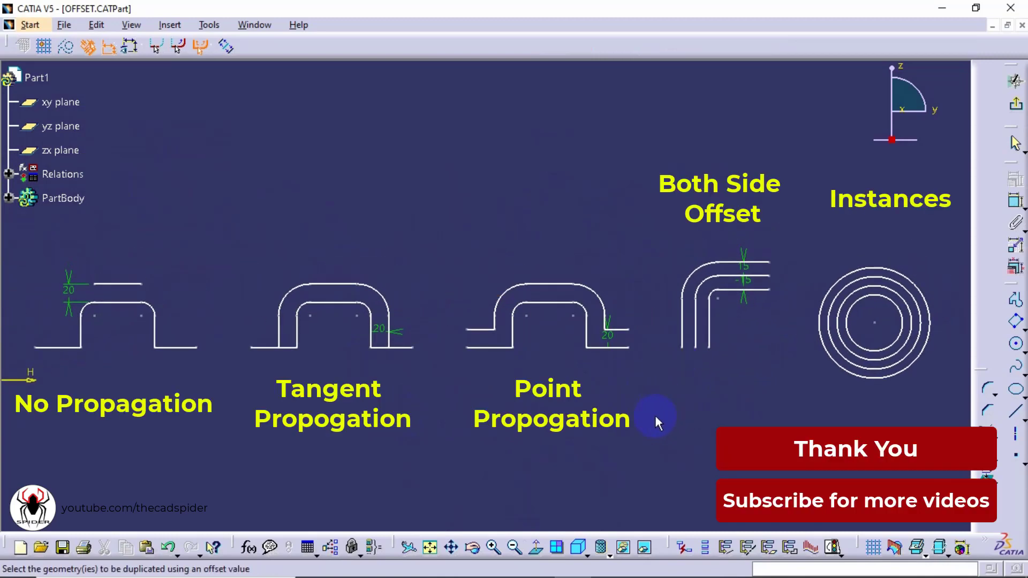